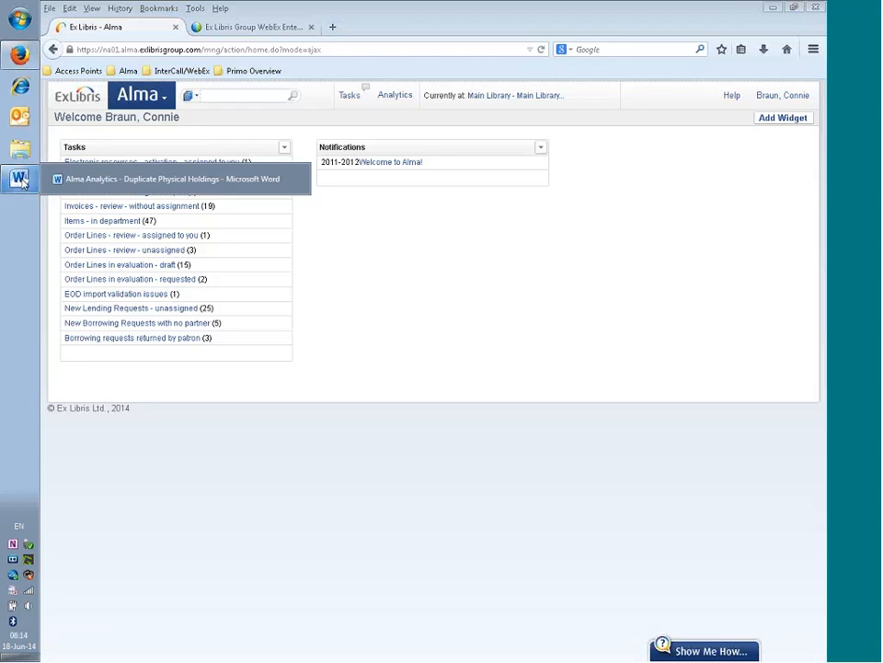
- Review the duplicate physical holdings problem statement in the Word document, and open Design Analytics from Alma's Administration functions
{"action": "left_click", "coordinate": [23, 184]}
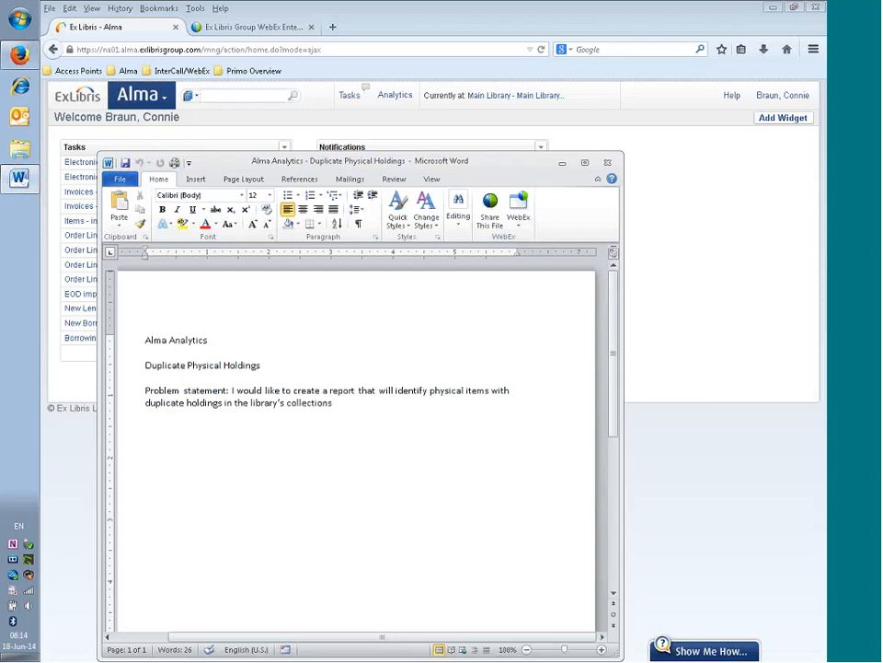
{"action": "left_click", "coordinate": [563, 163]}
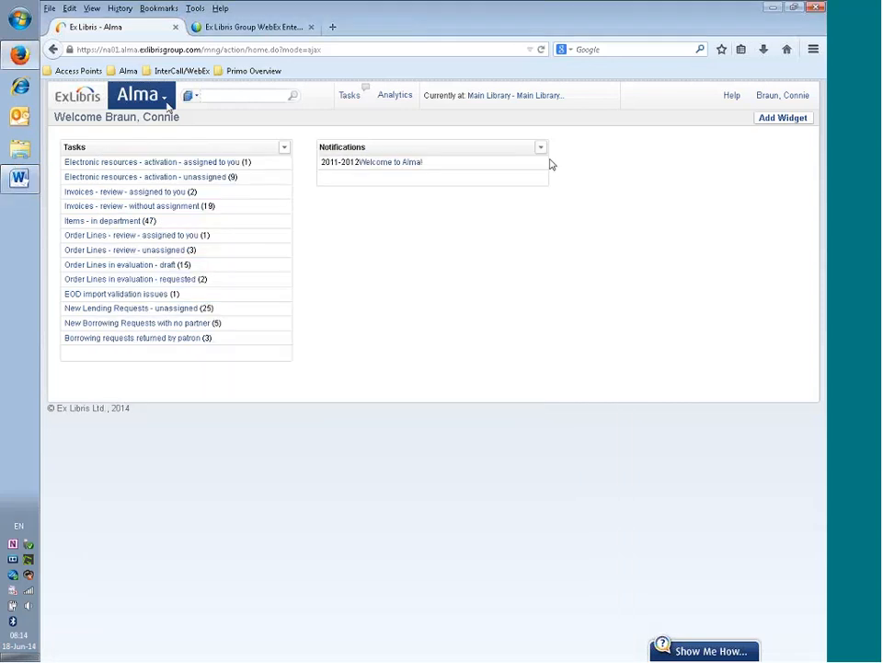
{"action": "left_click", "coordinate": [138, 95]}
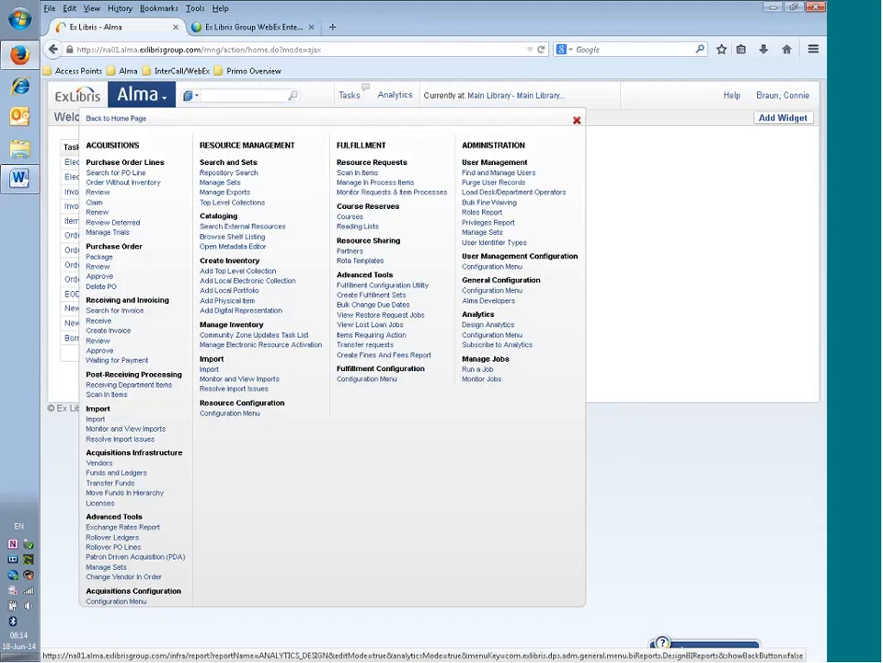
{"action": "left_click", "coordinate": [501, 326]}
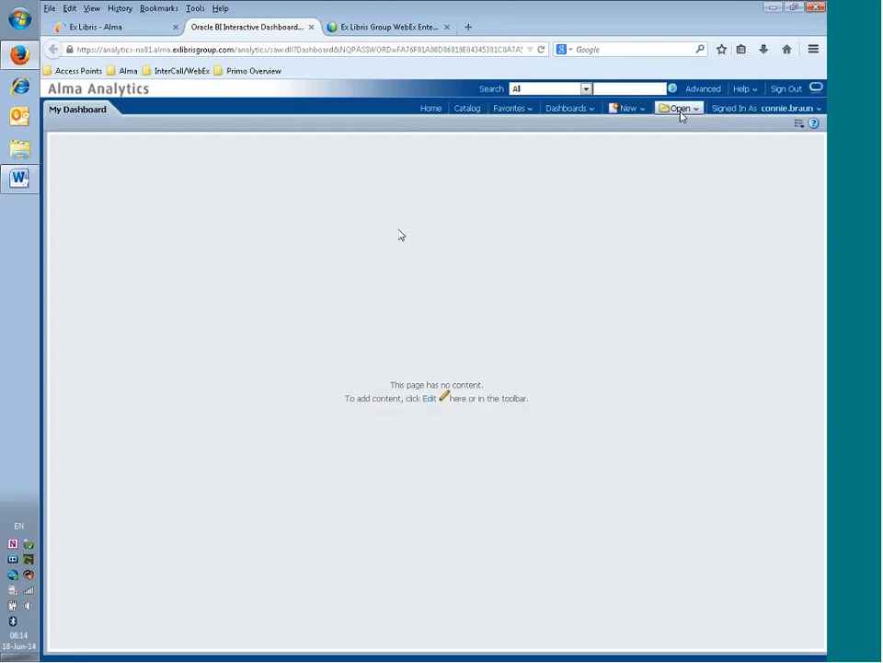
- Create a new analysis based on the Physical Items subject area
{"action": "left_click", "coordinate": [647, 111]}
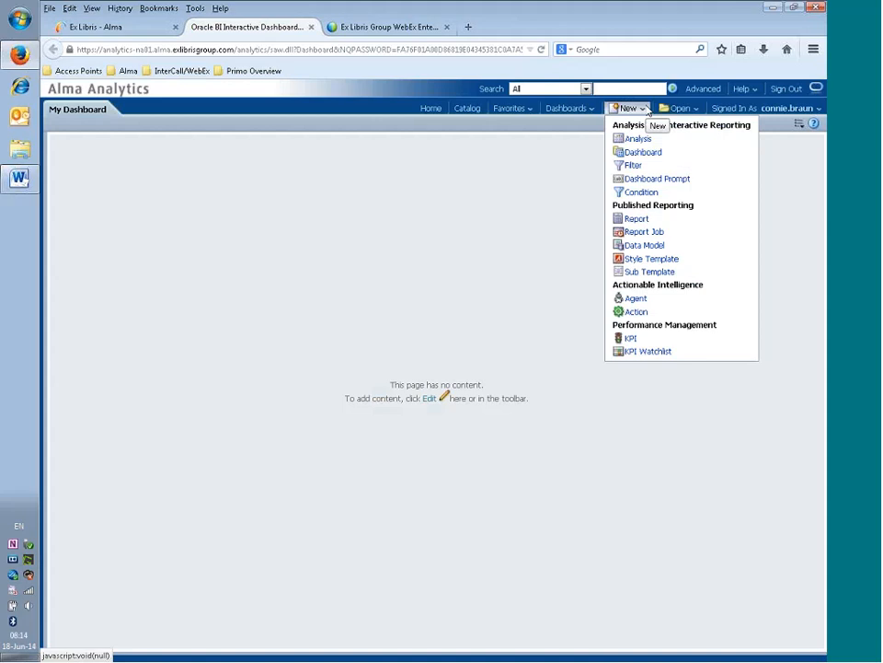
{"action": "left_click", "coordinate": [634, 141]}
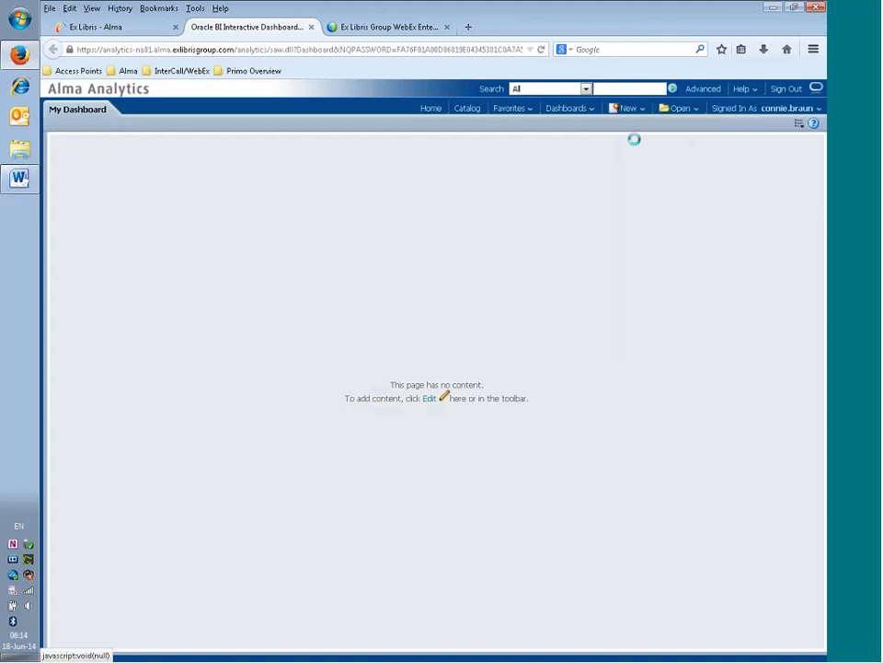
{"action": "left_click", "coordinate": [641, 334]}
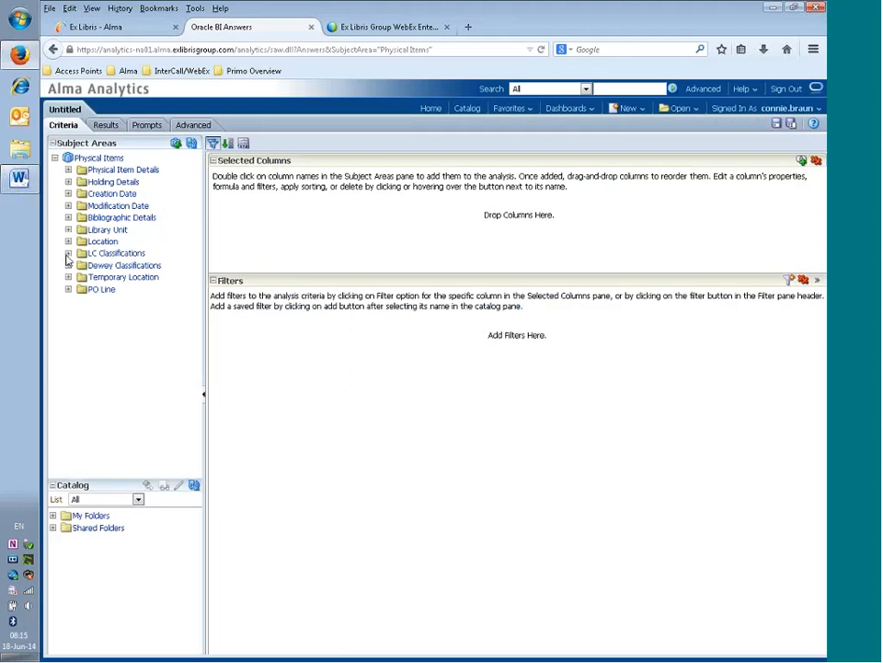
- Add the Title column from Bibliographic Details to the analysis and collapse that folder
{"action": "left_click", "coordinate": [68, 218]}
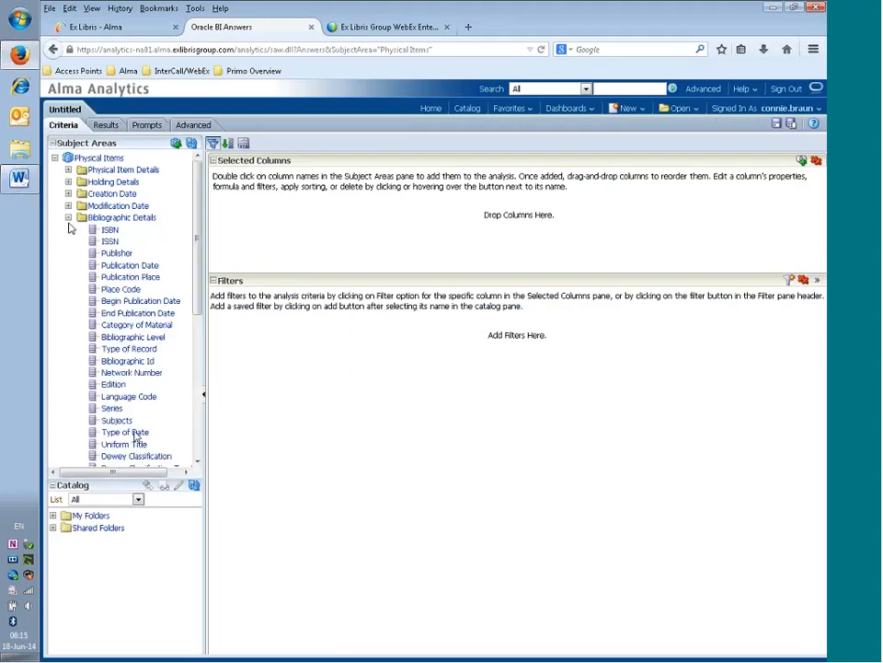
{"action": "left_click_drag", "start_coordinate": [198, 288], "coordinate": [209, 371]}
{"action": "double_click", "coordinate": [109, 421]}
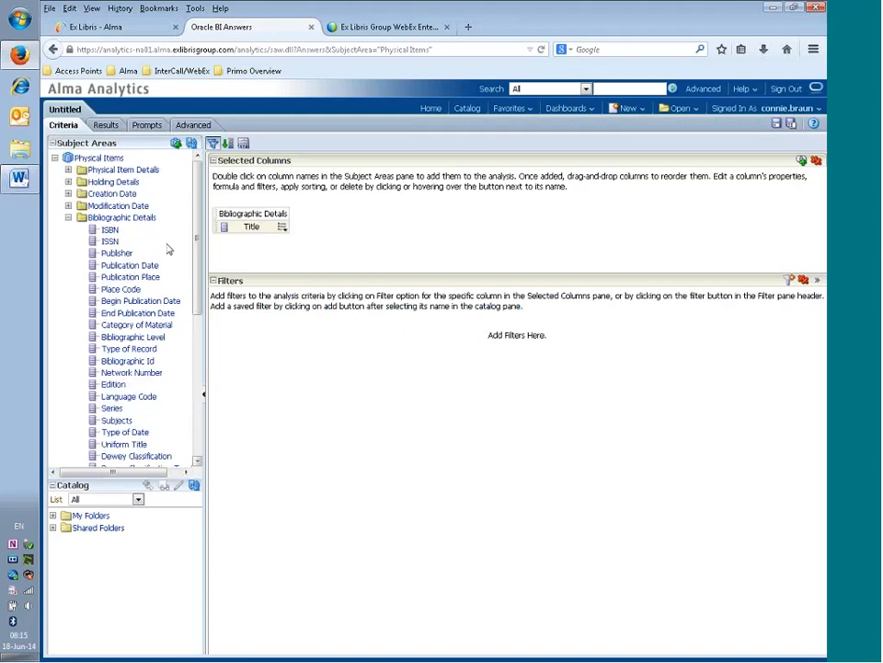
{"action": "left_click", "coordinate": [68, 218]}
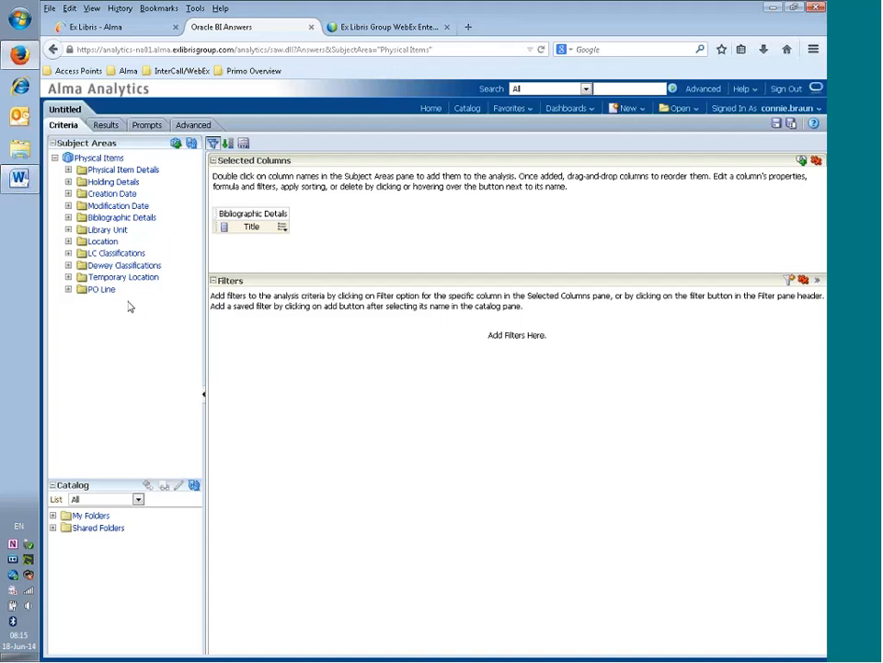
- Add the Holding Id column from Holding Details to the analysis and collapse that folder
{"action": "left_click", "coordinate": [68, 182]}
{"action": "left_click", "coordinate": [124, 206]}
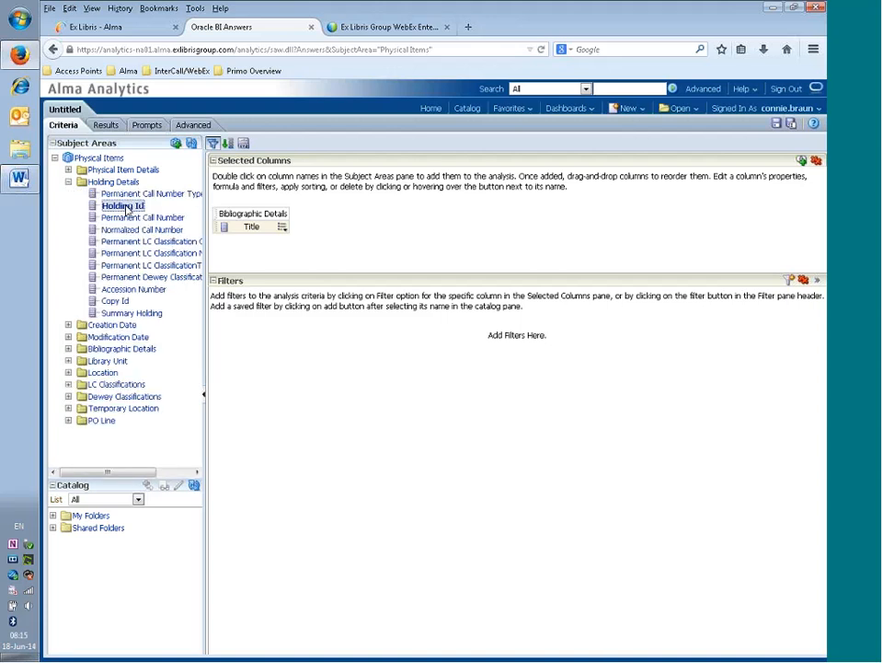
{"action": "double_click", "coordinate": [125, 207]}
{"action": "left_click", "coordinate": [69, 182]}
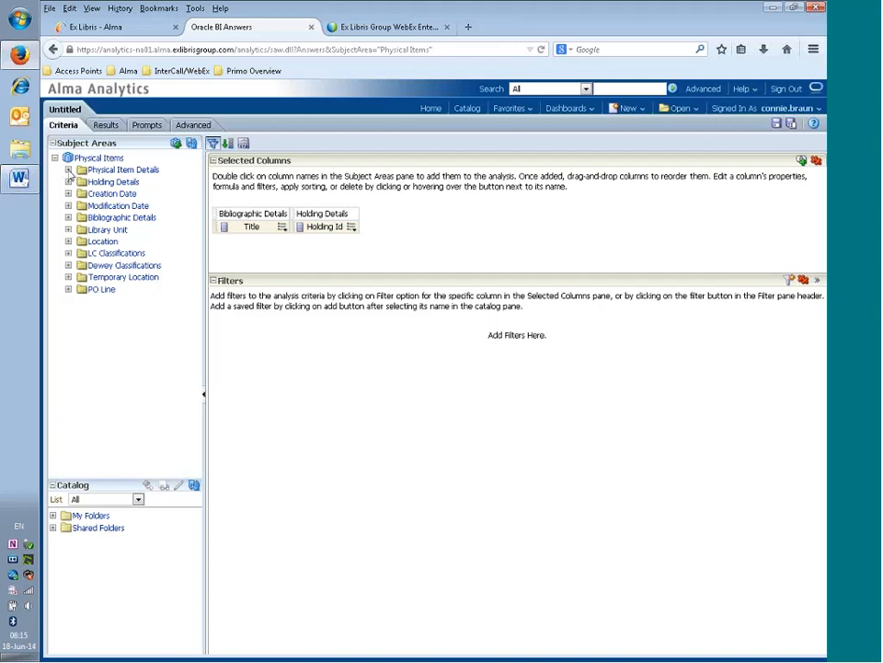
- Add the Material Type column from Physical Item Details to the analysis and collapse that folder
{"action": "left_click", "coordinate": [68, 170]}
{"action": "scroll", "coordinate": [142, 313], "scroll_direction": "down", "scroll_amount": 5}
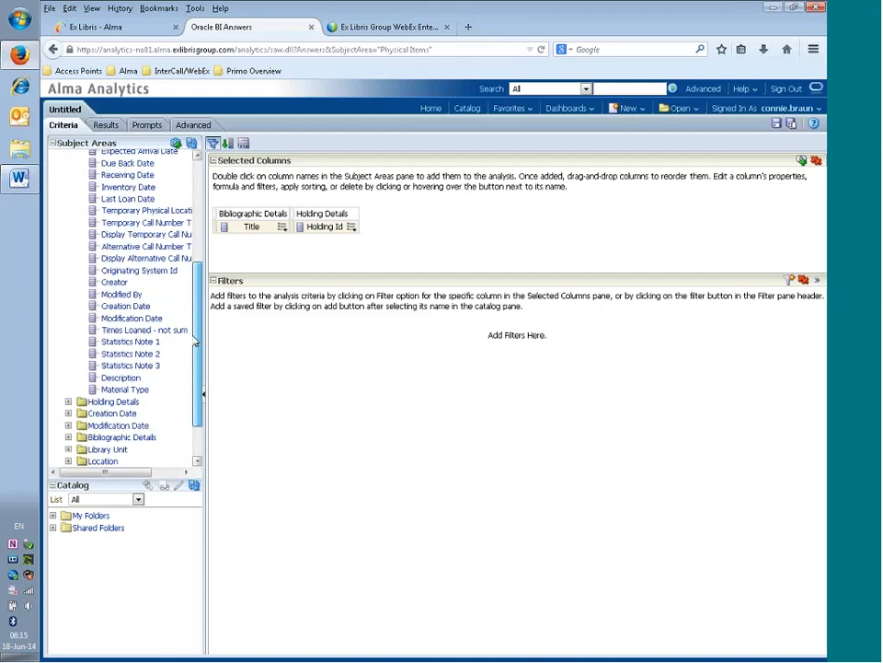
{"action": "double_click", "coordinate": [138, 342]}
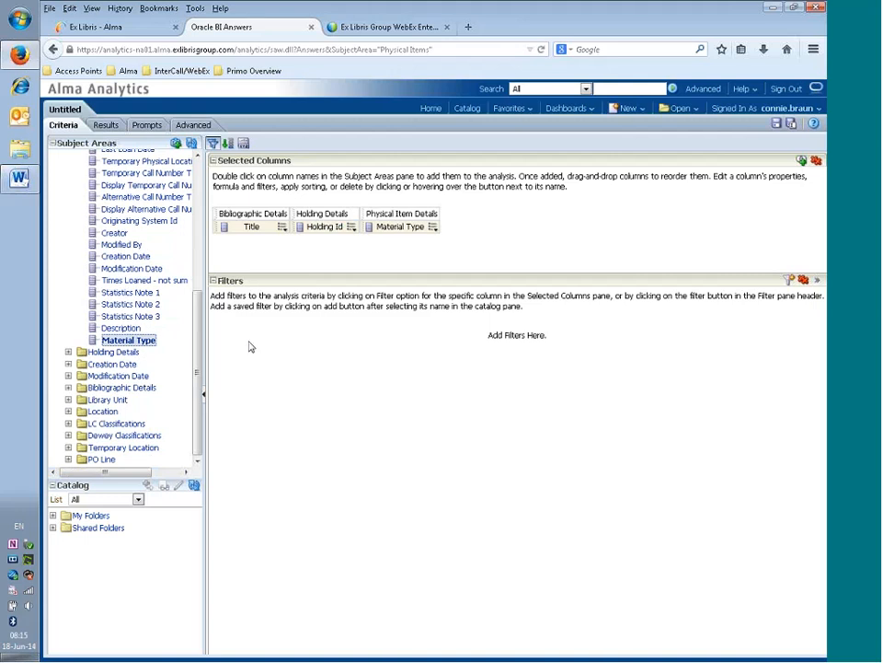
{"action": "left_click_drag", "start_coordinate": [197, 344], "coordinate": [163, 221]}
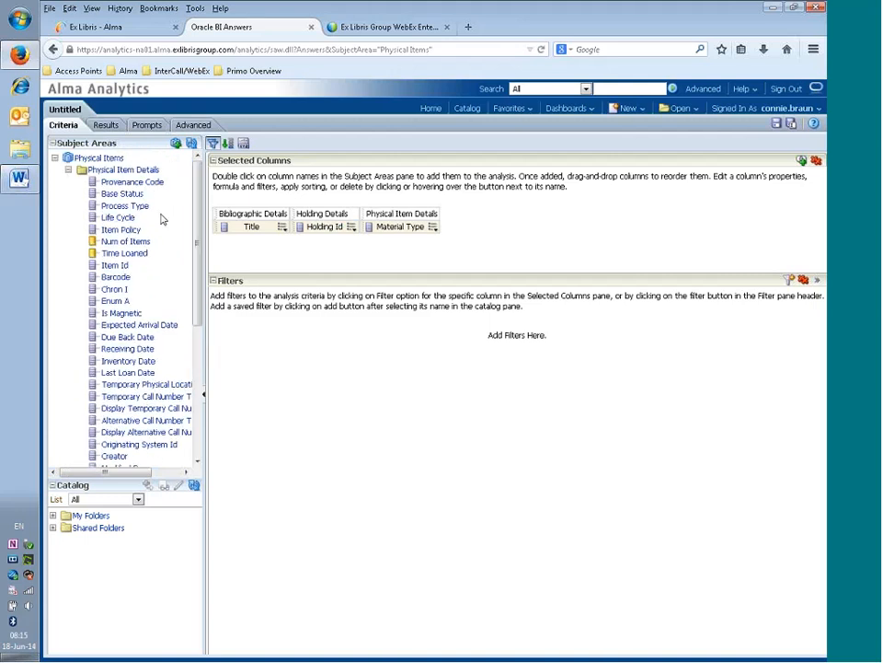
{"action": "left_click", "coordinate": [68, 170]}
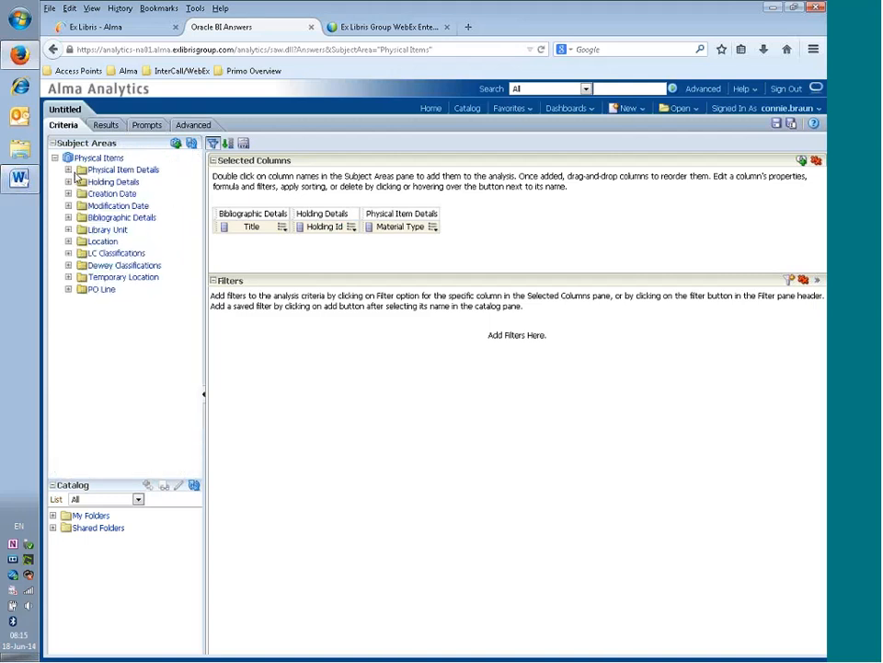
- Save the analysis in the shared Training and Integration Reports folder as "Subquery - Physical items with two or more holdings"
{"action": "left_click", "coordinate": [776, 125]}
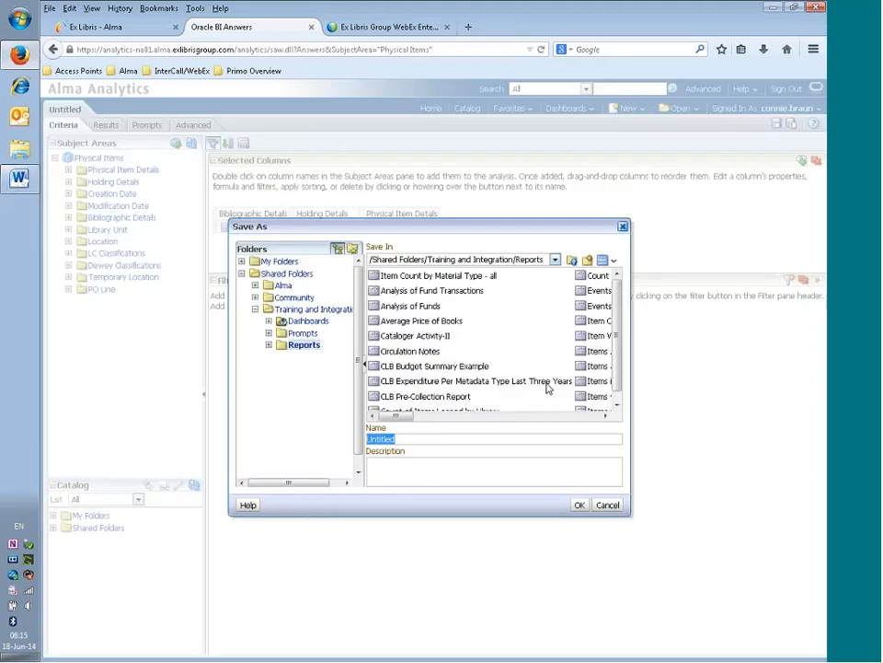
{"action": "type", "text": "Subquery - Physical it"}
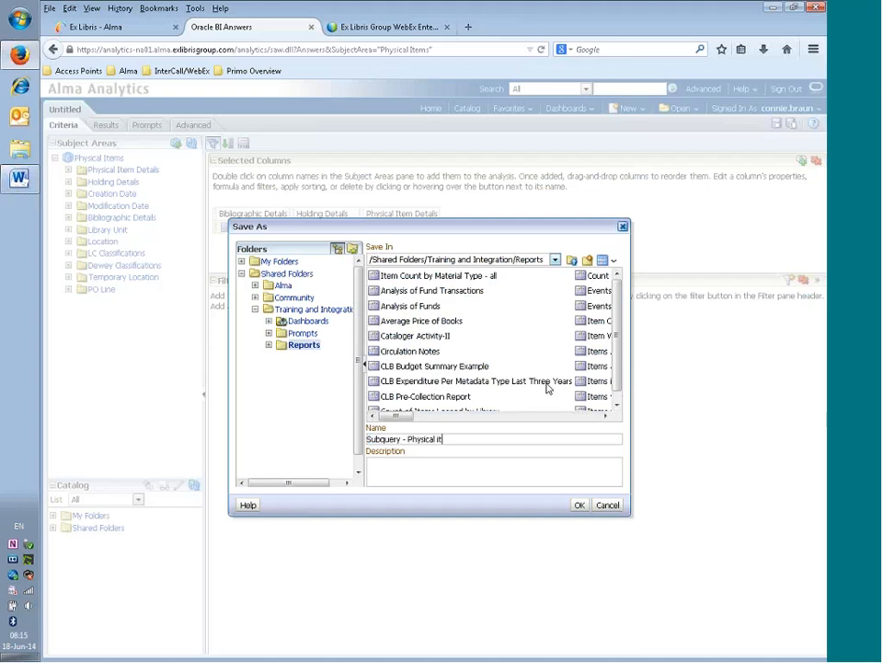
{"action": "type", "text": "ems with two or more holdings"}
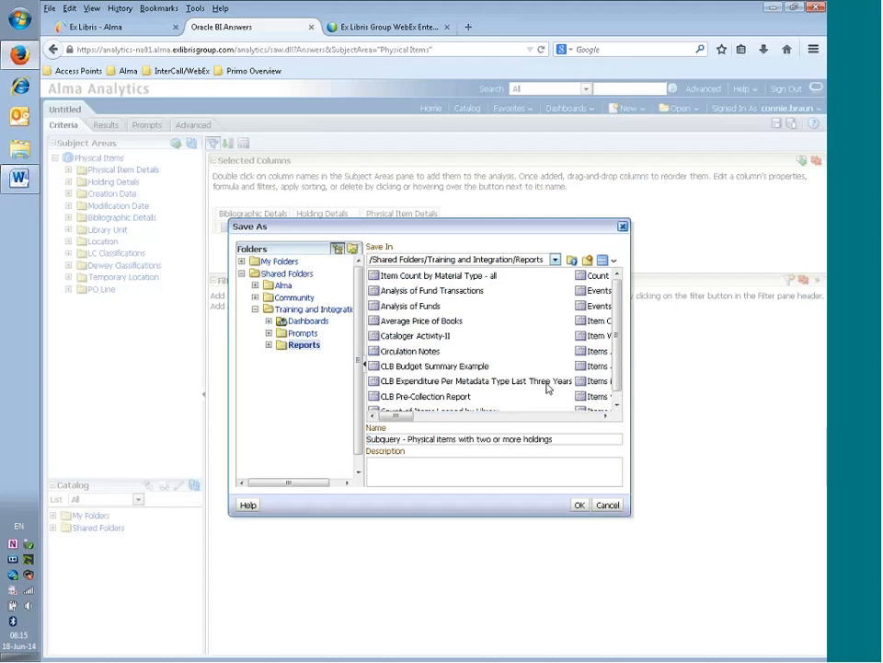
{"action": "left_click", "coordinate": [580, 505]}
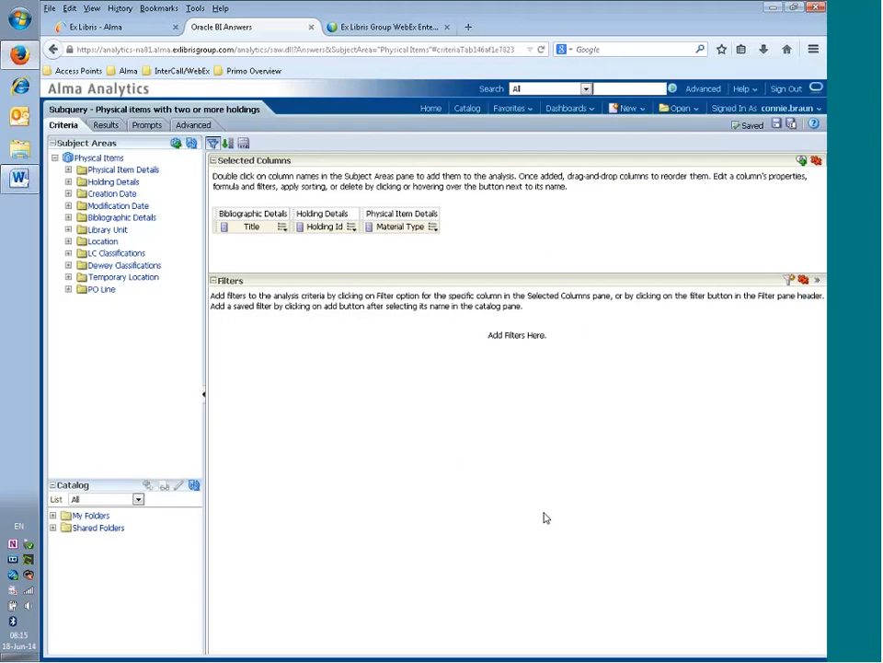
- Sort the Title column in ascending order
{"action": "left_click", "coordinate": [284, 227]}
{"action": "mouse_move", "coordinate": [291, 240]}
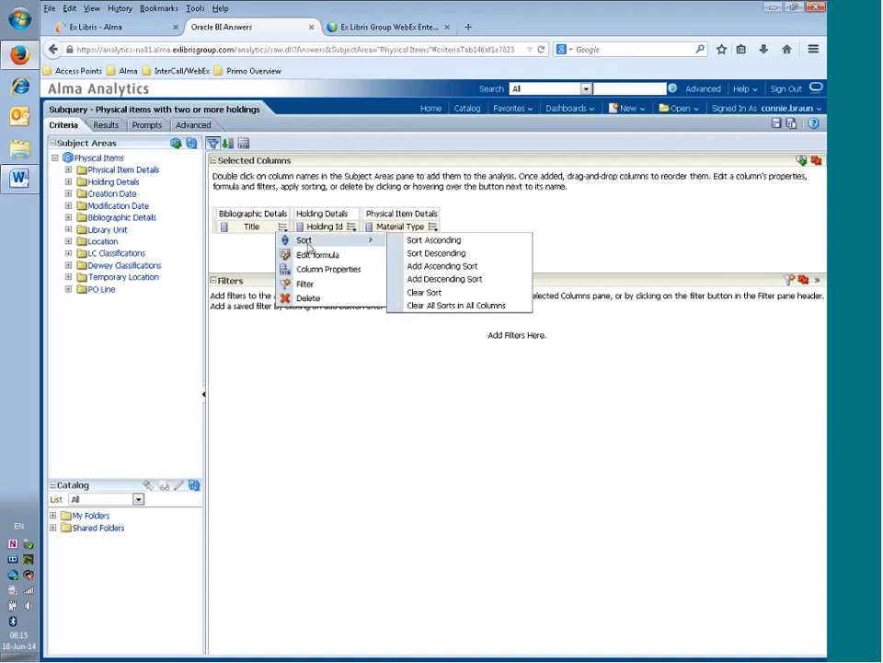
{"action": "left_click", "coordinate": [411, 241]}
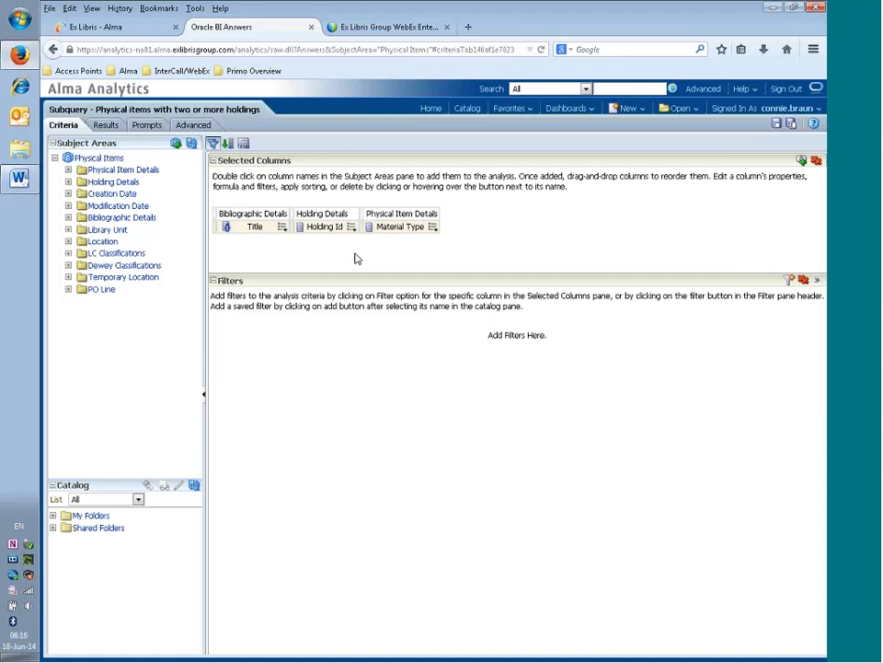
- Edit the Holding Id column formula by applying the aggregate function CountDistinct, giving COUNT(DISTINCT "Holding Details"."Holding Id")
{"action": "mouse_move", "coordinate": [353, 229]}
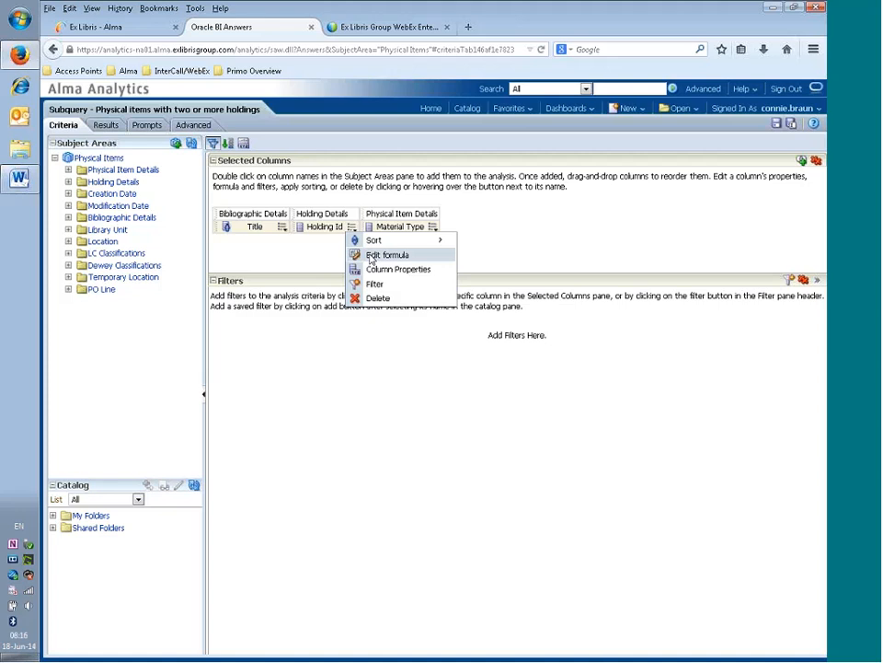
{"action": "left_click", "coordinate": [371, 257]}
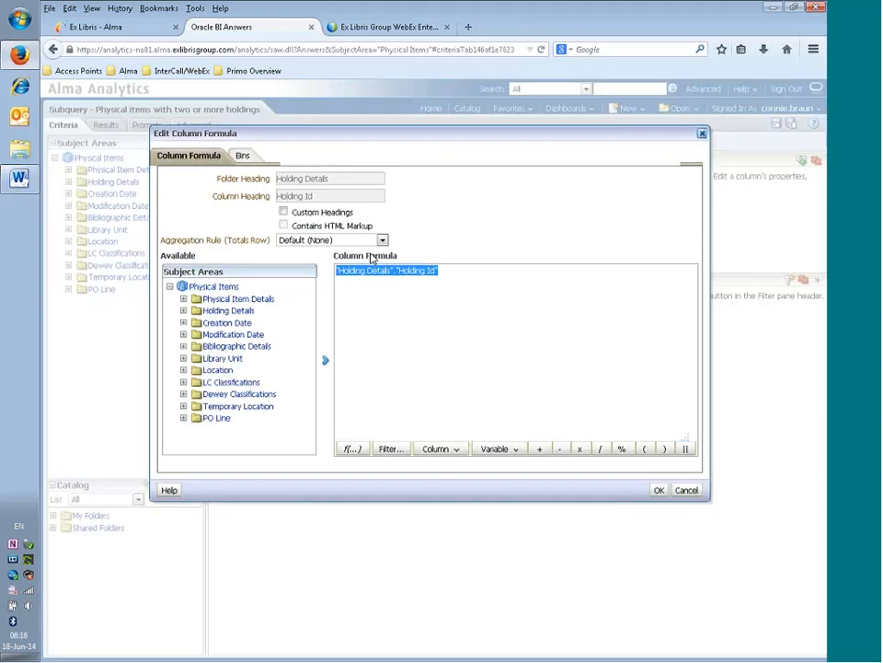
{"action": "left_click", "coordinate": [358, 454]}
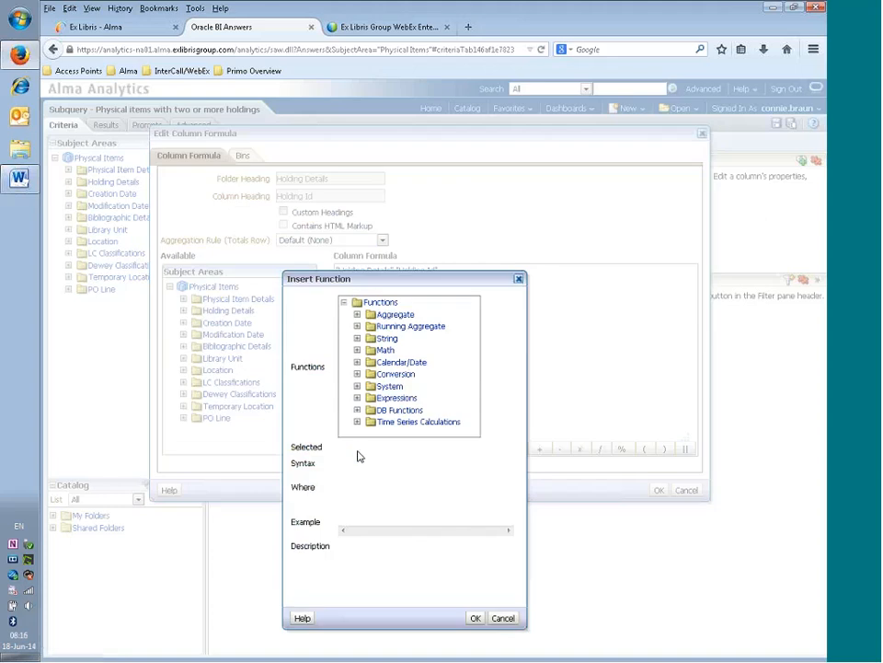
{"action": "left_click", "coordinate": [358, 313]}
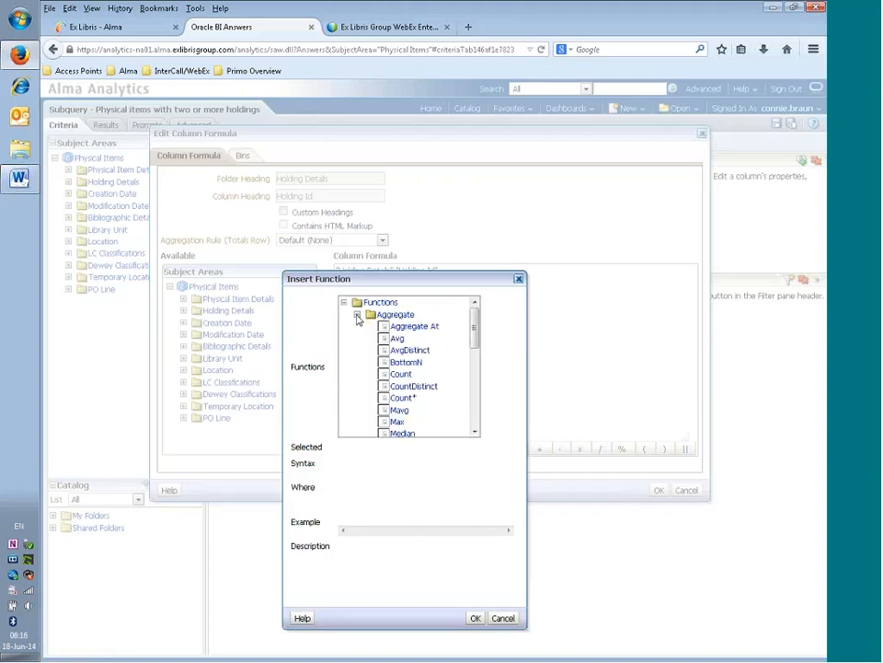
{"action": "left_click", "coordinate": [418, 386]}
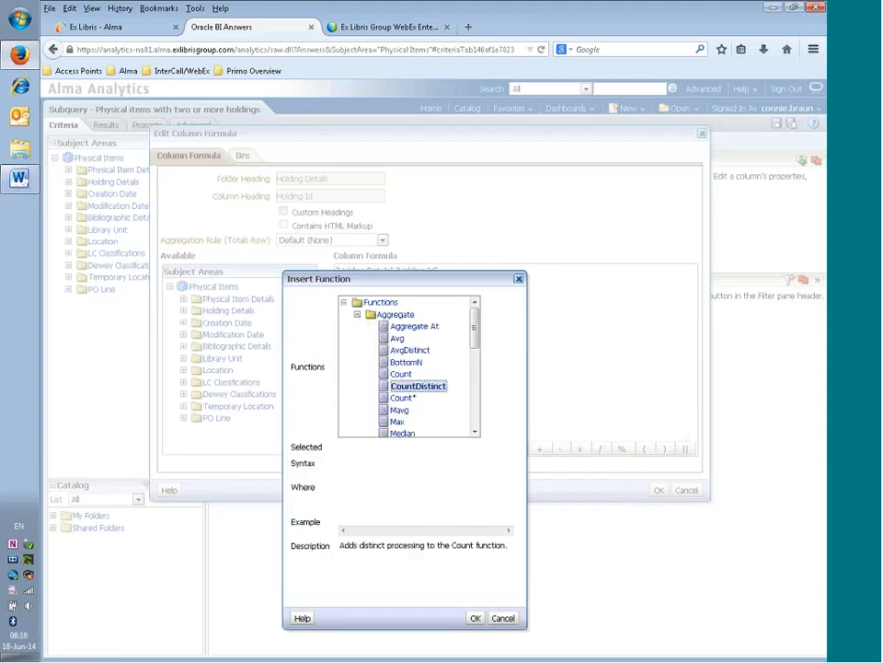
{"action": "left_click", "coordinate": [475, 618]}
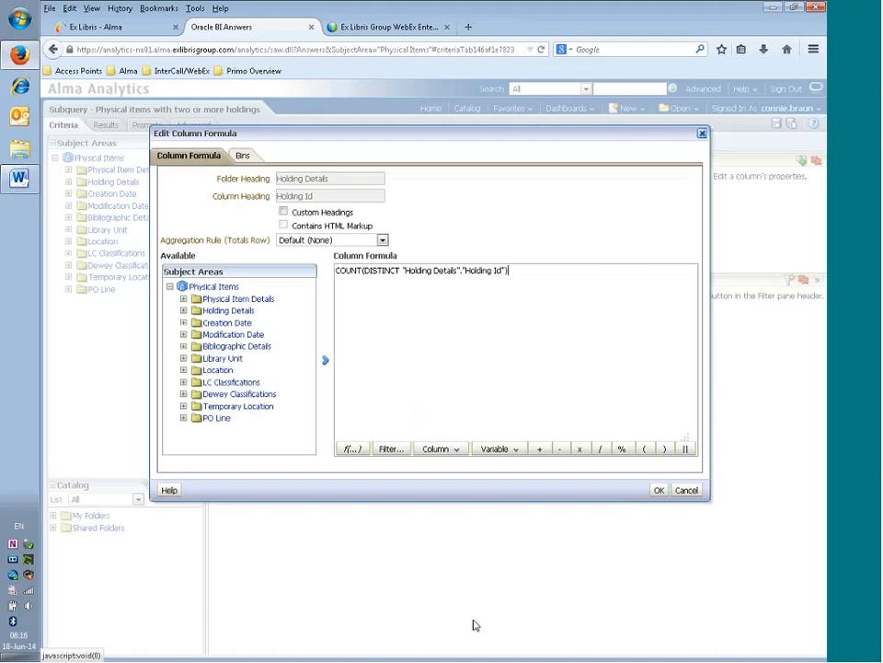
{"action": "left_click", "coordinate": [660, 491]}
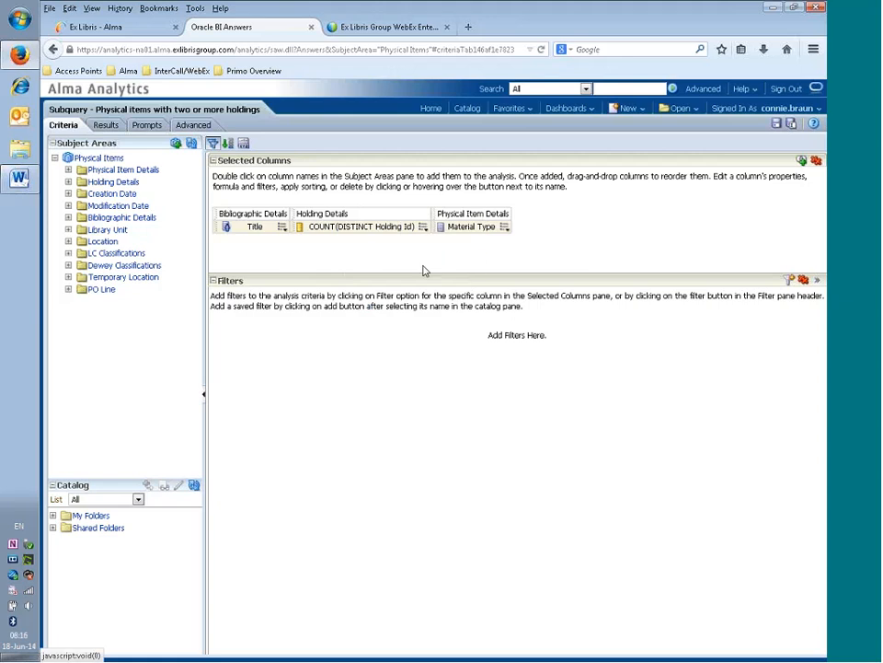
- Add a filter on the COUNT(DISTINCT Holding Id) column with the operator "is greater than" and the value 1
{"action": "left_click", "coordinate": [422, 227]}
{"action": "mouse_move", "coordinate": [426, 241]}
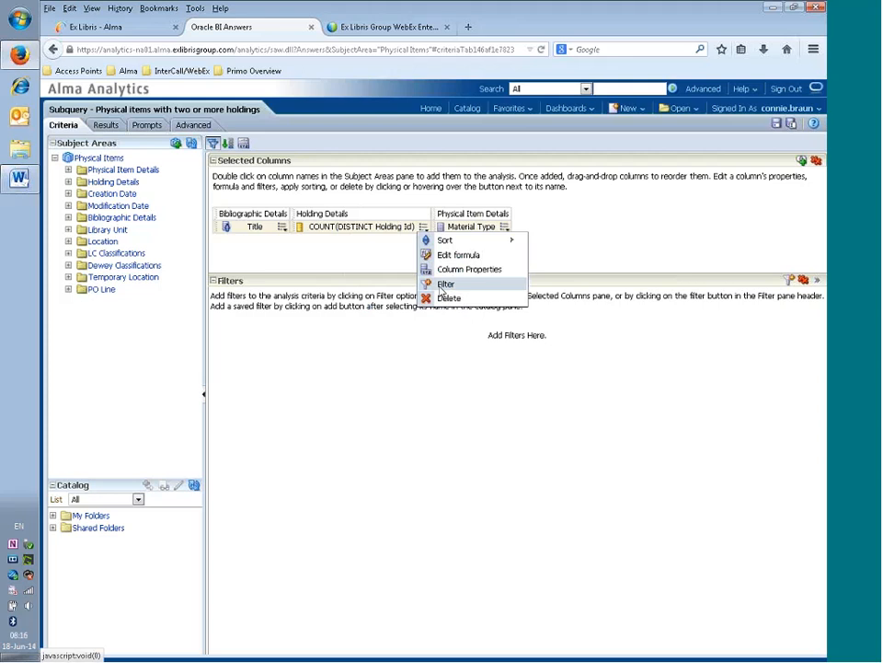
{"action": "left_click", "coordinate": [444, 284]}
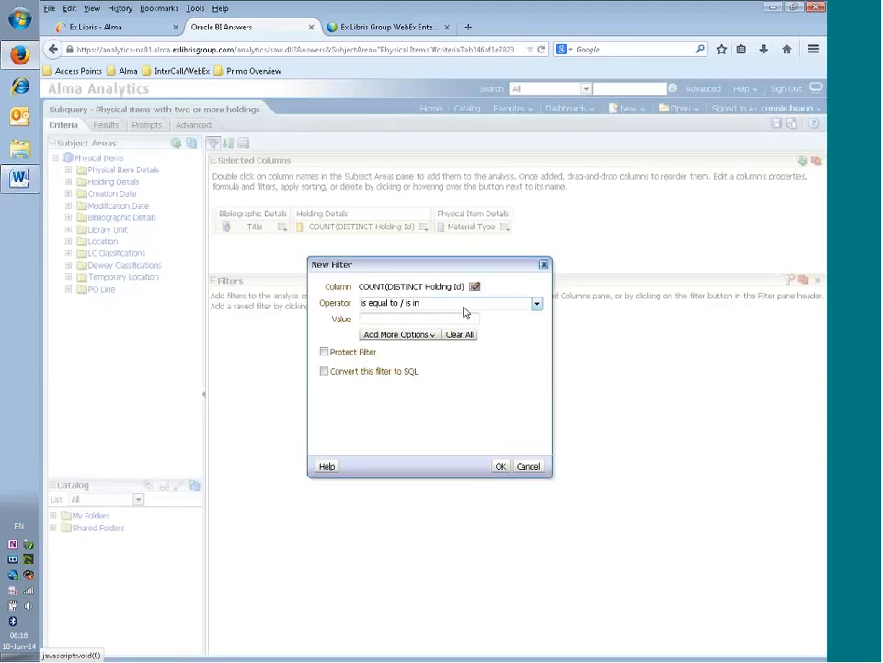
{"action": "left_click", "coordinate": [538, 305]}
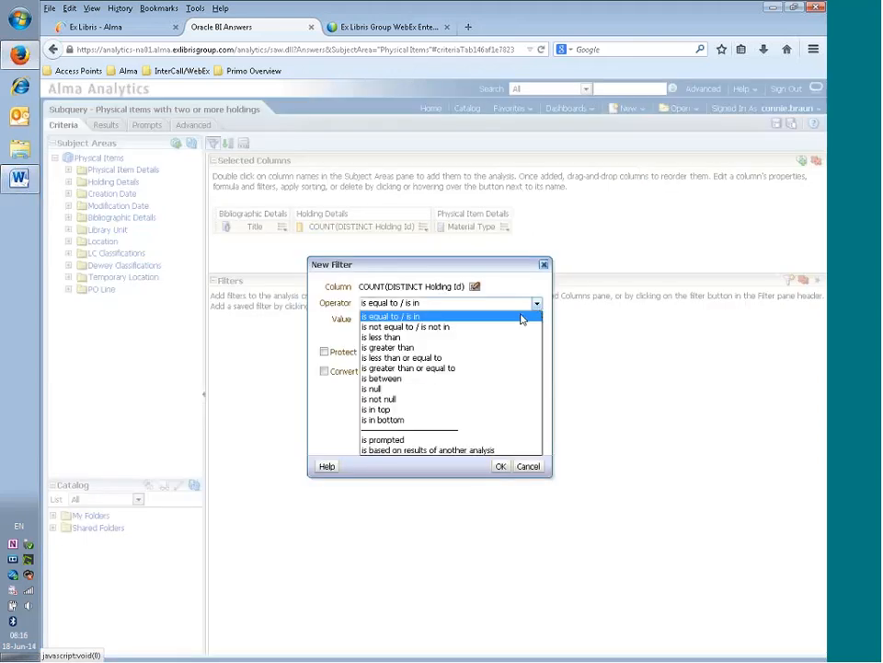
{"action": "left_click", "coordinate": [490, 350]}
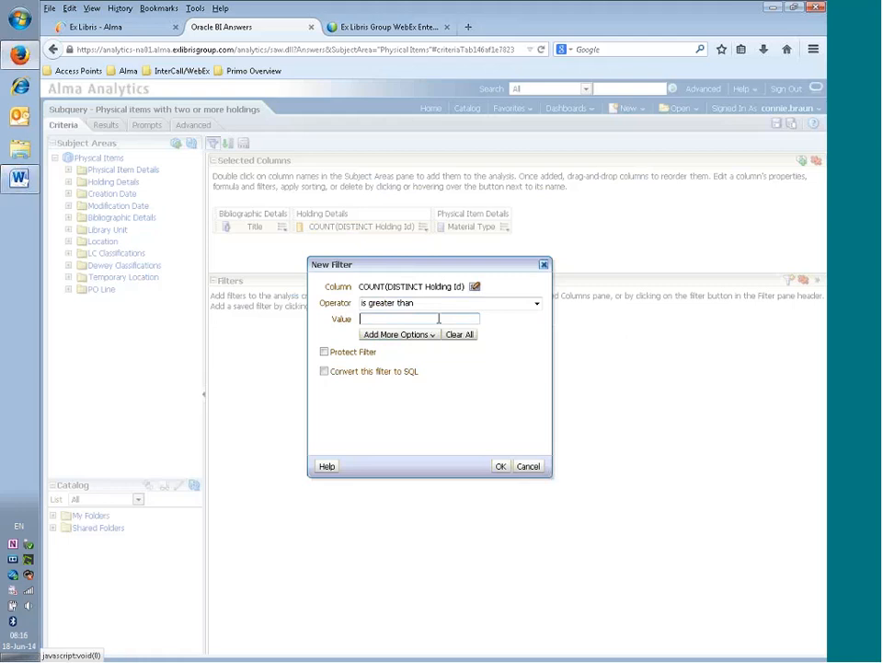
{"action": "type", "text": "1"}
{"action": "left_click", "coordinate": [500, 466]}
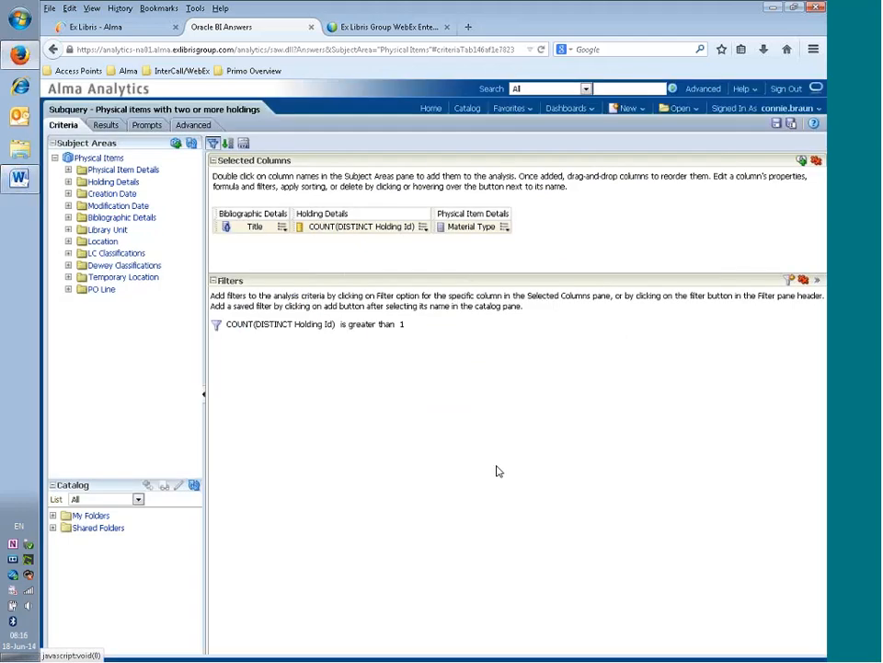
- Save the changes to the subquery analysis and display its results
{"action": "left_click", "coordinate": [778, 125]}
{"action": "left_click", "coordinate": [105, 126]}
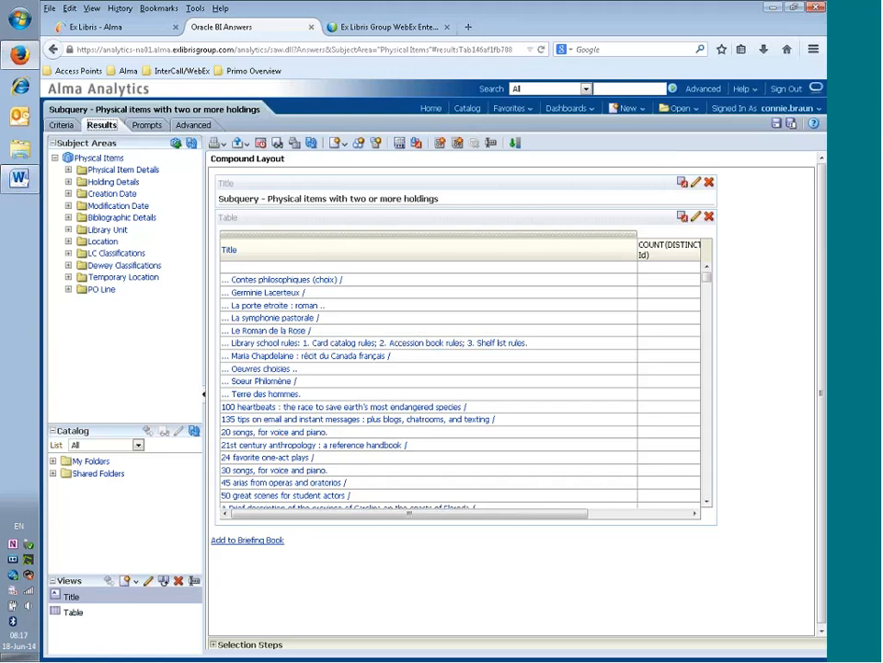
- Review the distinct holding counts and material types in the results table, and save the subquery analysis
{"action": "left_click_drag", "start_coordinate": [264, 517], "coordinate": [404, 542]}
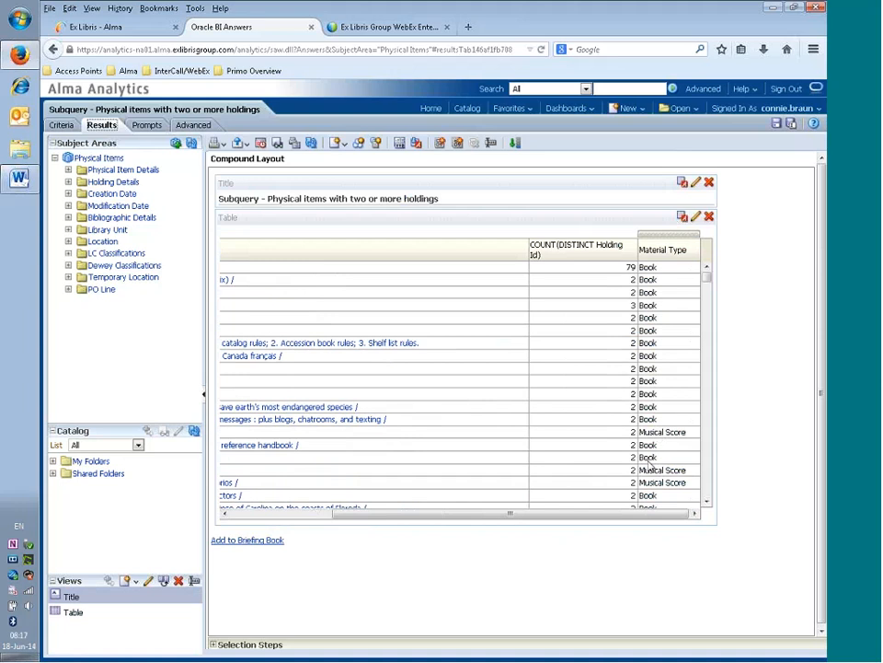
{"action": "scroll", "coordinate": [648, 461], "scroll_direction": "down", "scroll_amount": 3}
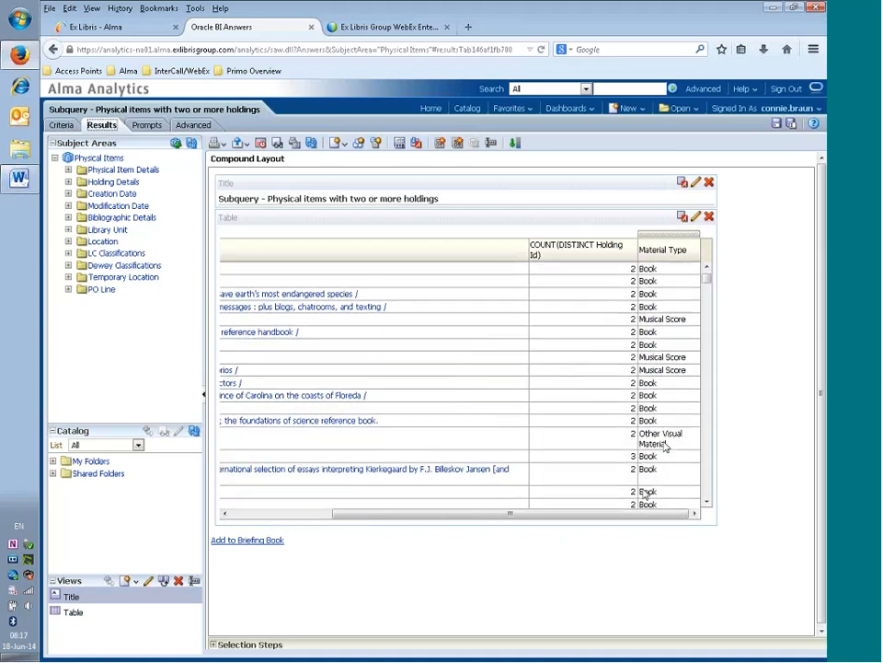
{"action": "scroll", "coordinate": [665, 446], "scroll_direction": "down", "scroll_amount": 3}
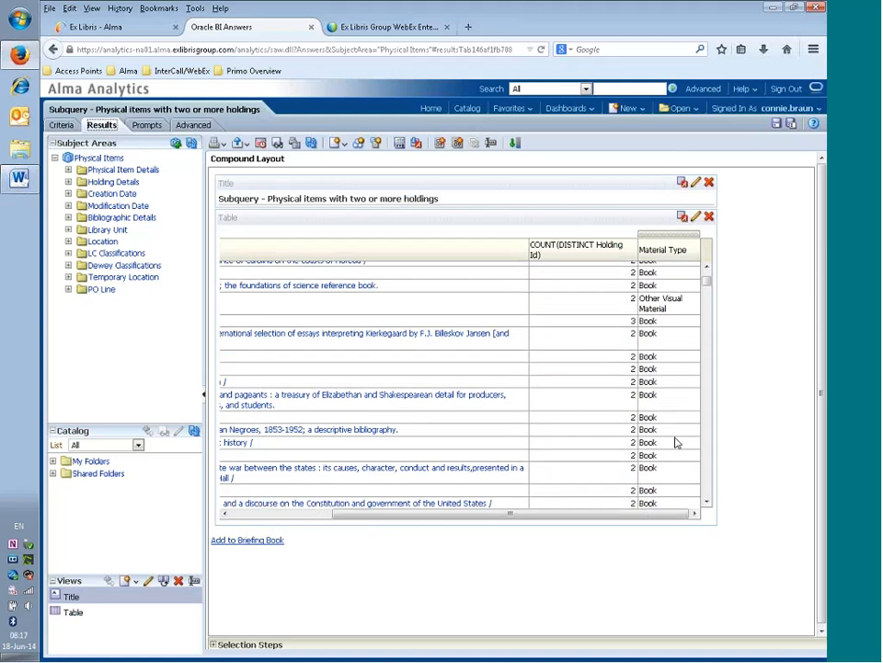
{"action": "left_click", "coordinate": [776, 123]}
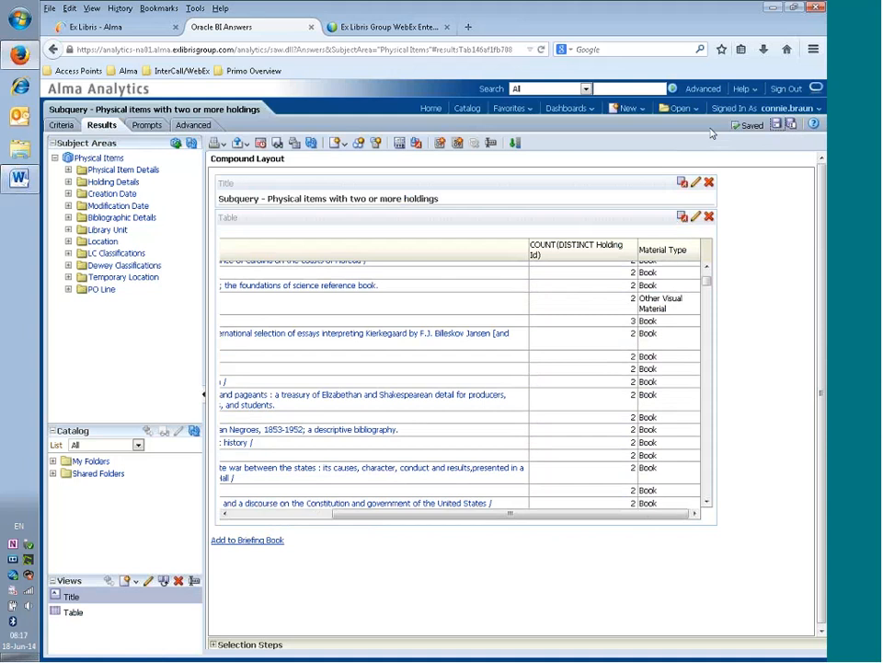
- Create a new analysis based on the Physical Items subject area
{"action": "left_click", "coordinate": [625, 109]}
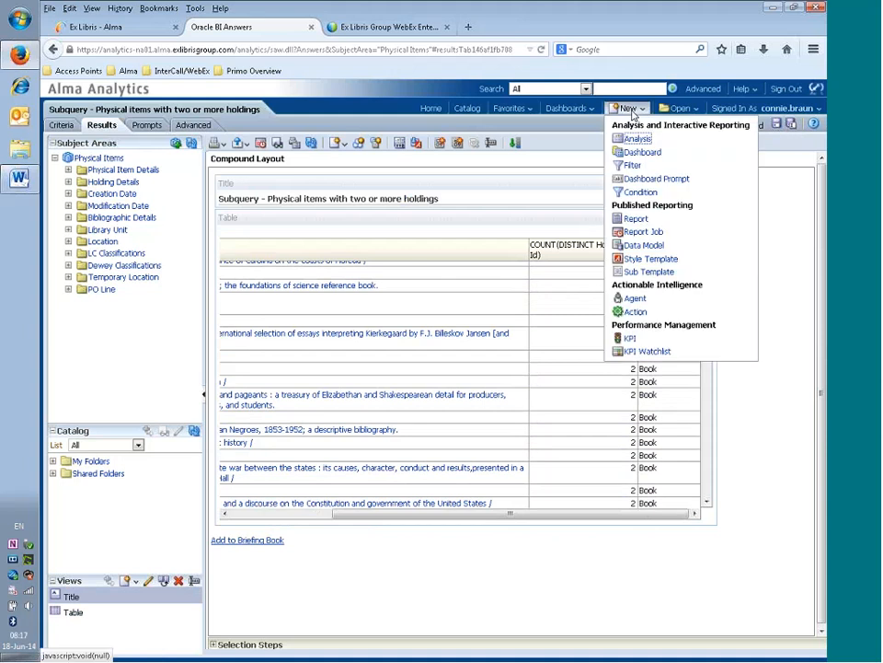
{"action": "left_click", "coordinate": [637, 140]}
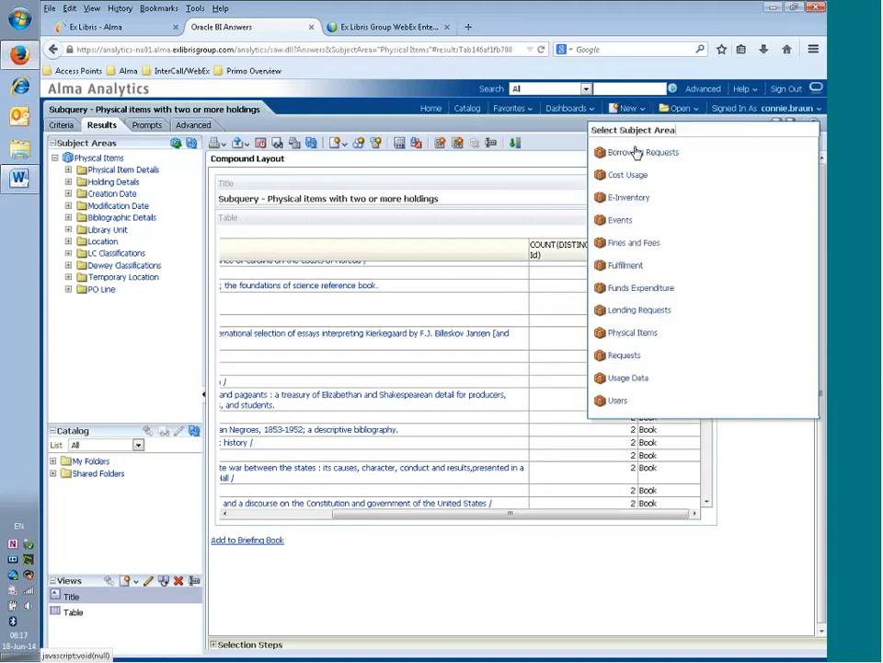
{"action": "left_click", "coordinate": [616, 334]}
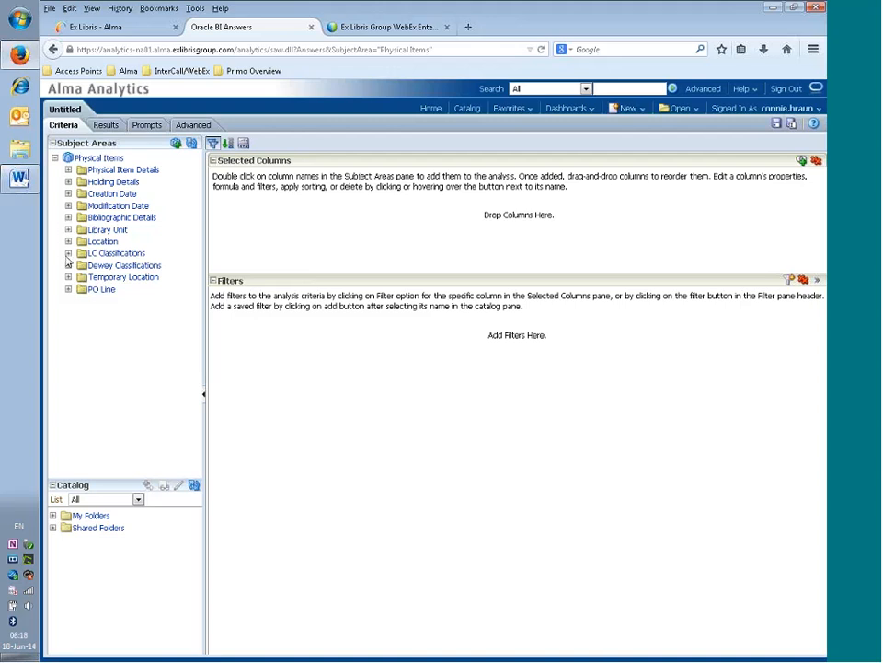
- Add the Author and Title columns from Bibliographic Details to the analysis
{"action": "left_click", "coordinate": [67, 218]}
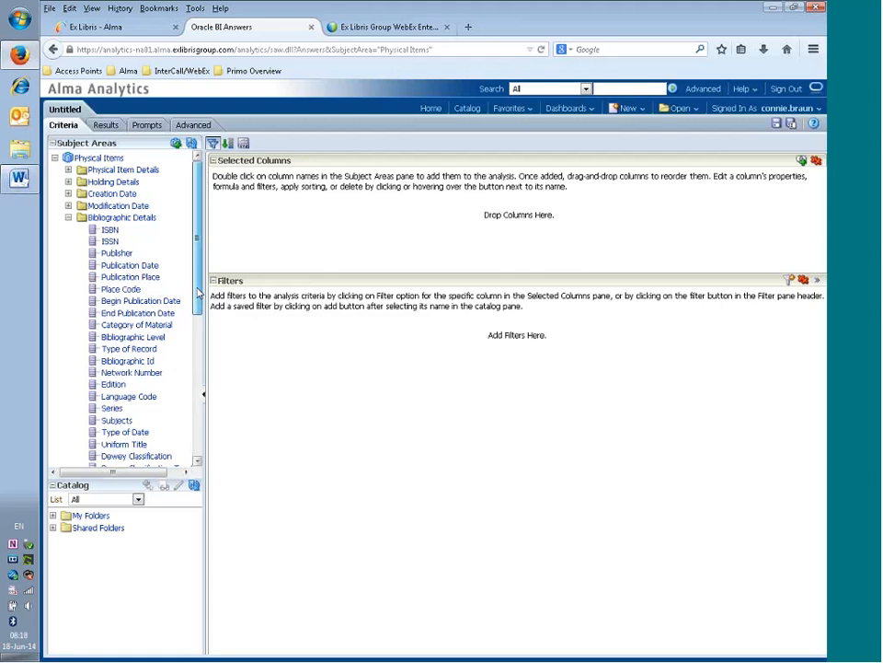
{"action": "left_click_drag", "start_coordinate": [197, 293], "coordinate": [199, 395]}
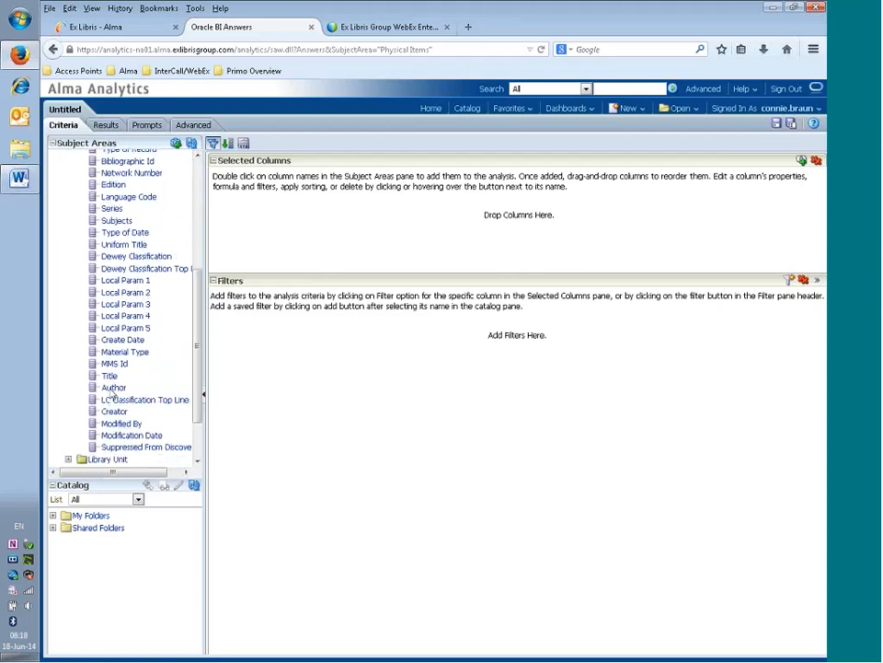
{"action": "double_click", "coordinate": [108, 387]}
{"action": "double_click", "coordinate": [108, 375]}
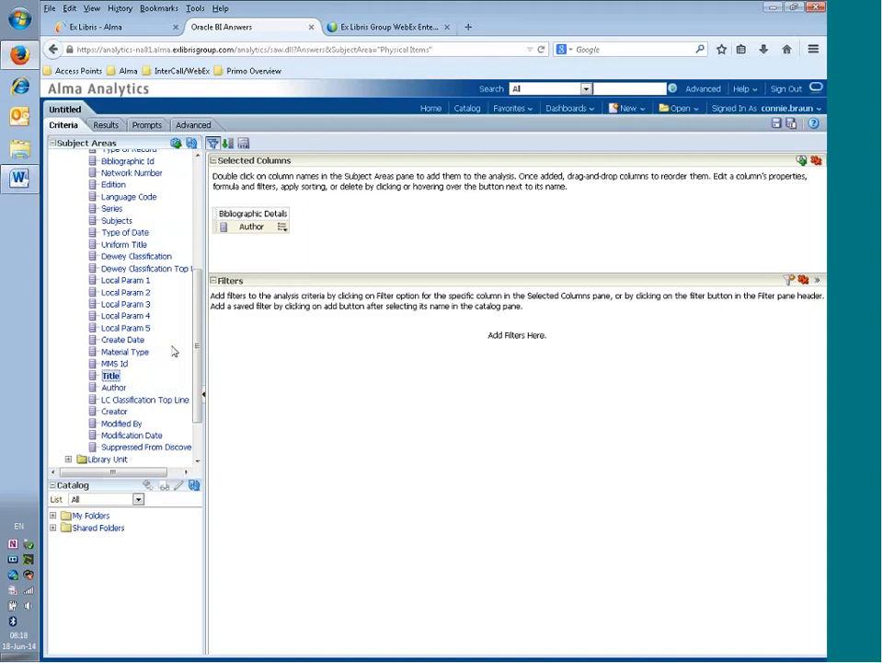
{"action": "left_click_drag", "start_coordinate": [196, 348], "coordinate": [196, 223]}
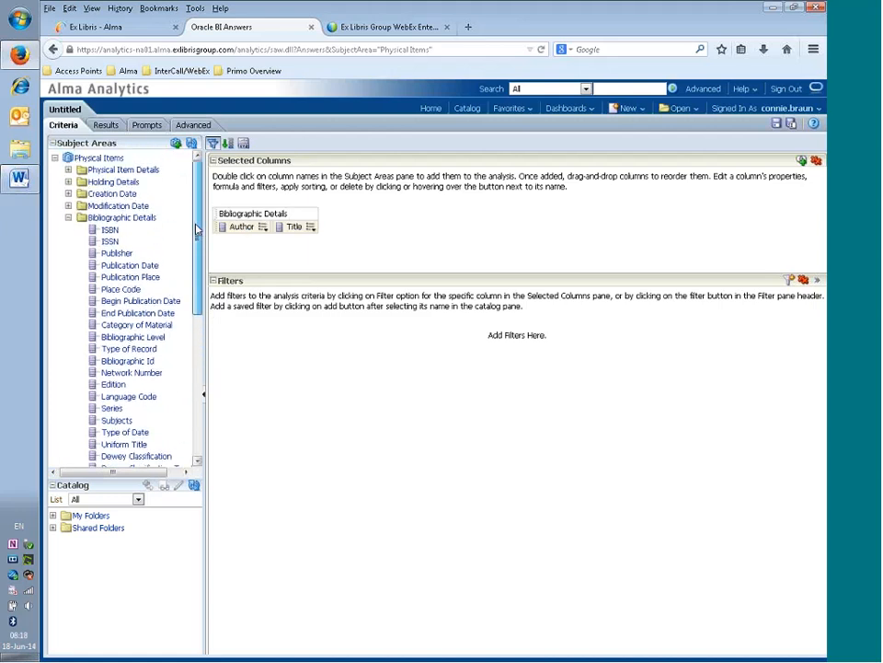
{"action": "left_click", "coordinate": [68, 218]}
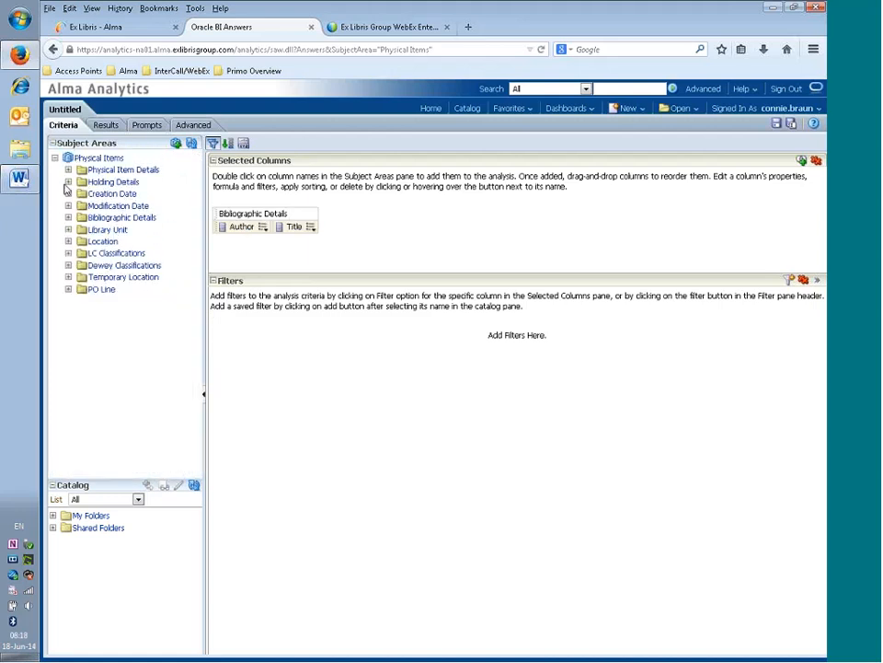
- Add the Library Name and Location Name columns from the Location folder to the analysis
{"action": "left_click", "coordinate": [68, 241]}
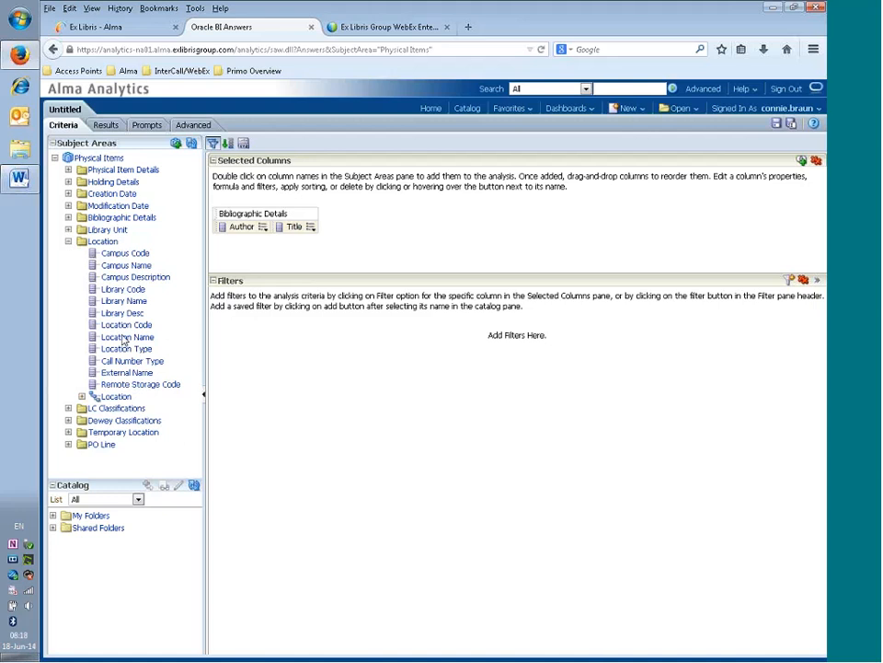
{"action": "double_click", "coordinate": [124, 302]}
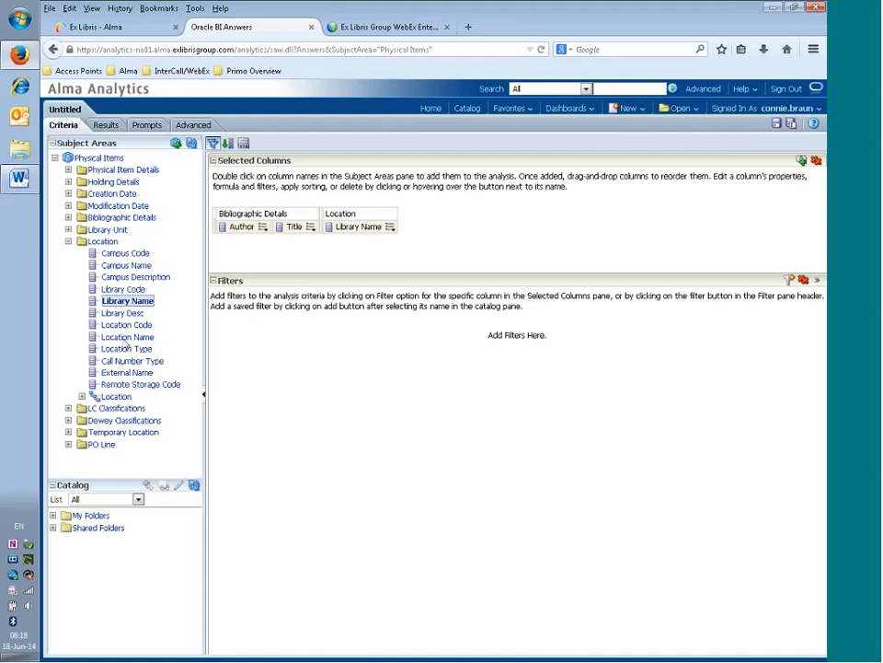
{"action": "double_click", "coordinate": [127, 337]}
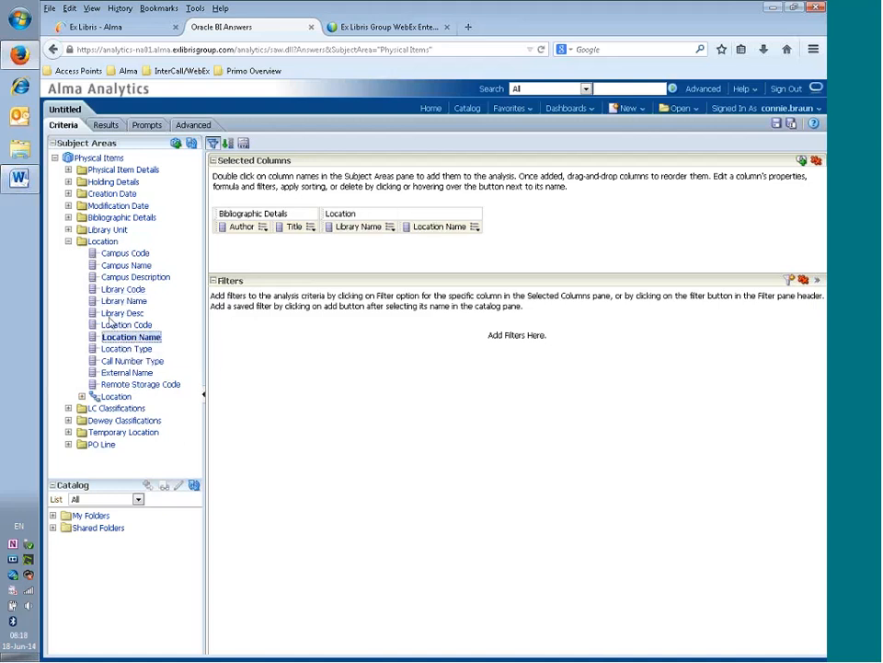
{"action": "left_click", "coordinate": [68, 241]}
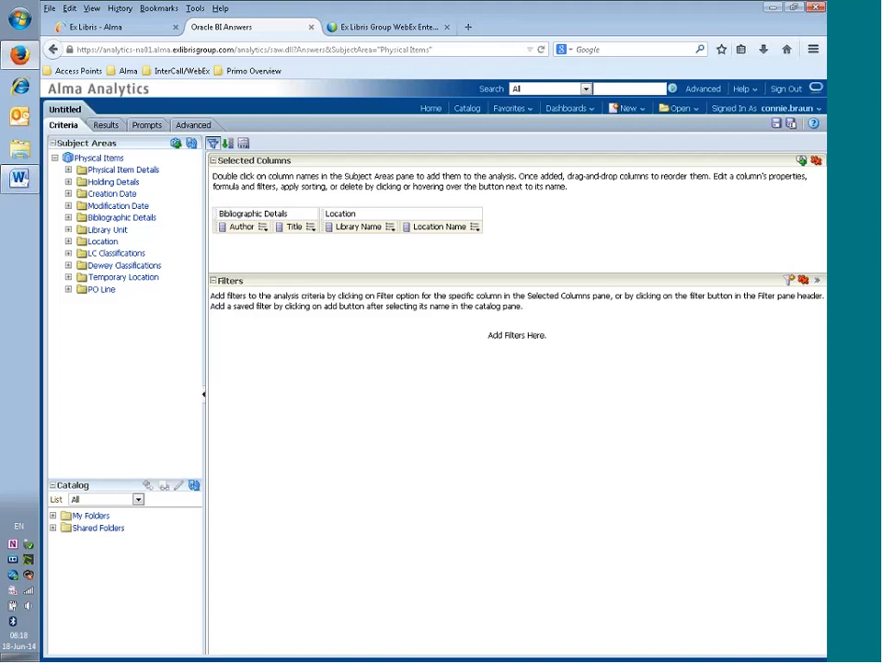
- Add the Holding Id column from Holding Details to the analysis
{"action": "left_click", "coordinate": [68, 181]}
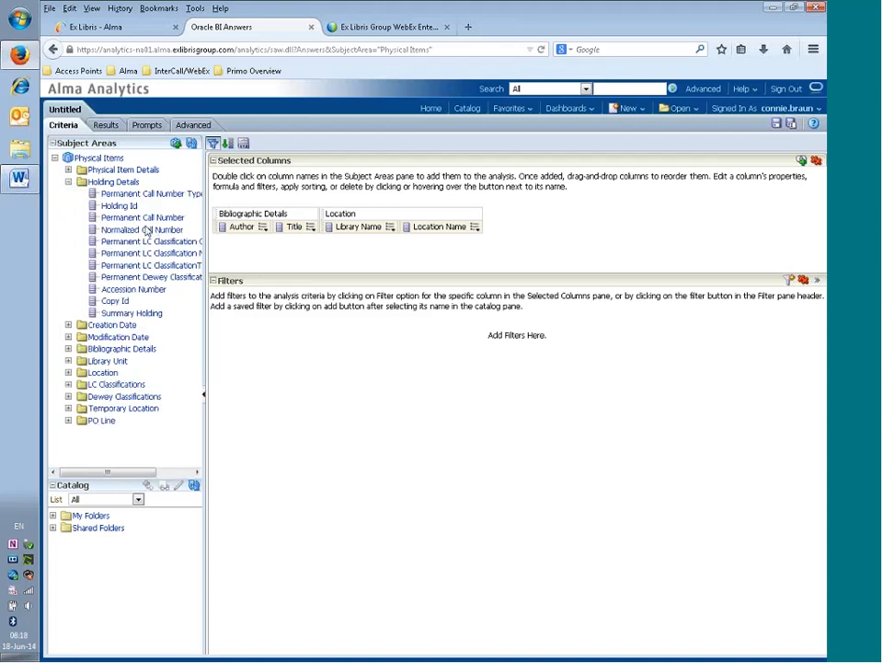
{"action": "double_click", "coordinate": [122, 207]}
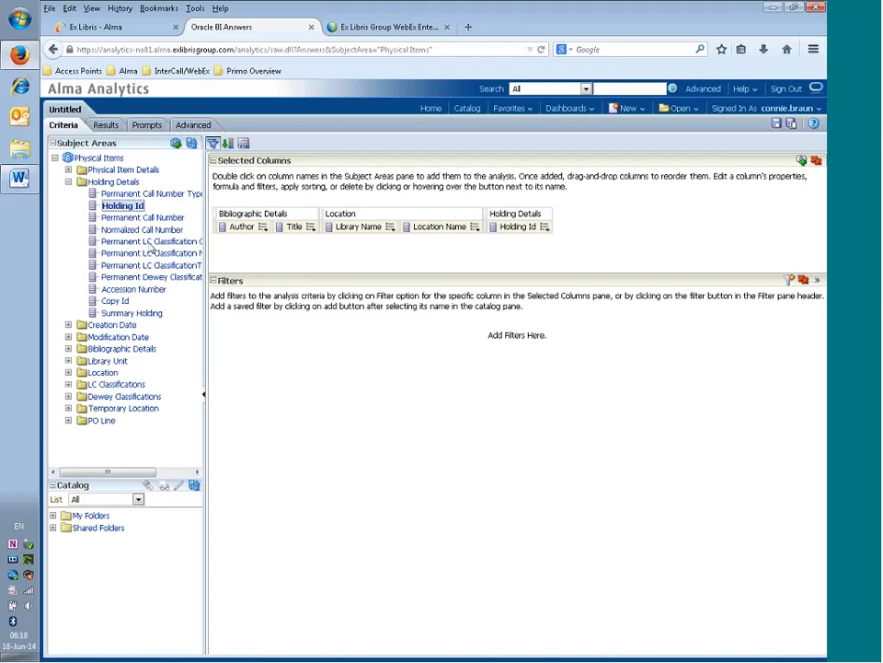
{"action": "left_click", "coordinate": [68, 181]}
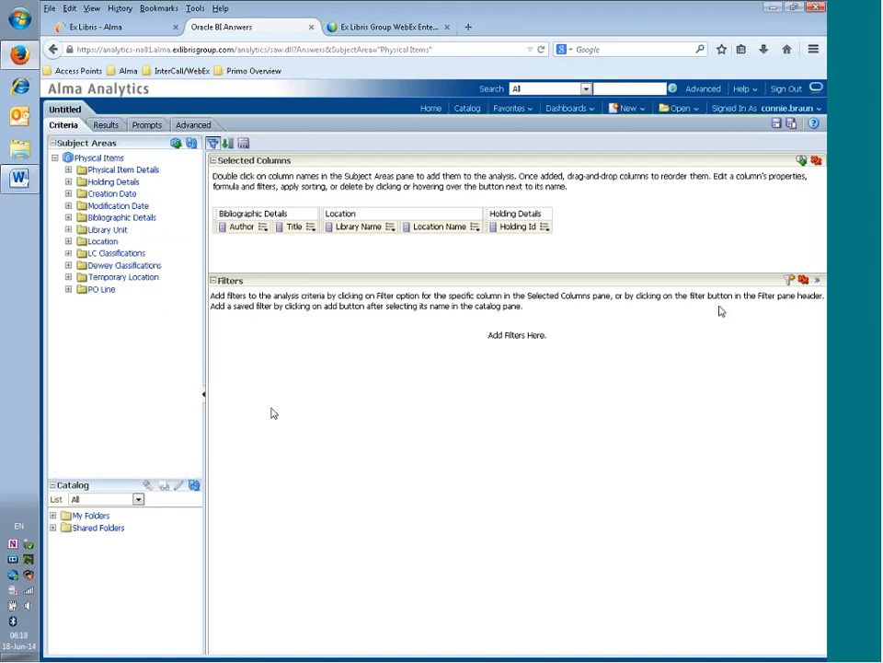
- Save the analysis in the shared Reports folder as "Duplicate physical holdings by library and location" with description "uses Subquery - Physical items with two or more holdings"
{"action": "left_click", "coordinate": [776, 124]}
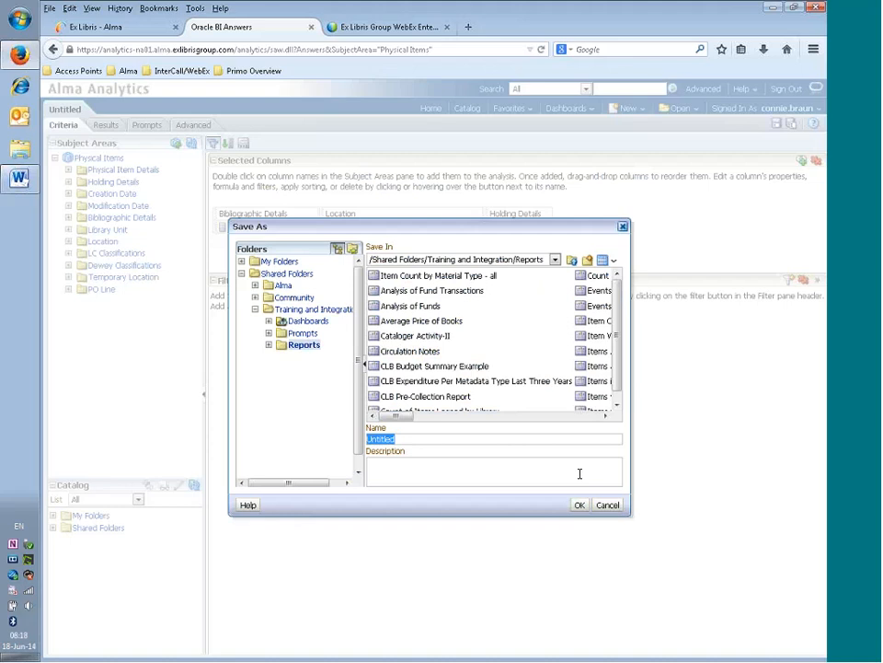
{"action": "type", "text": "Duplicate physical h"}
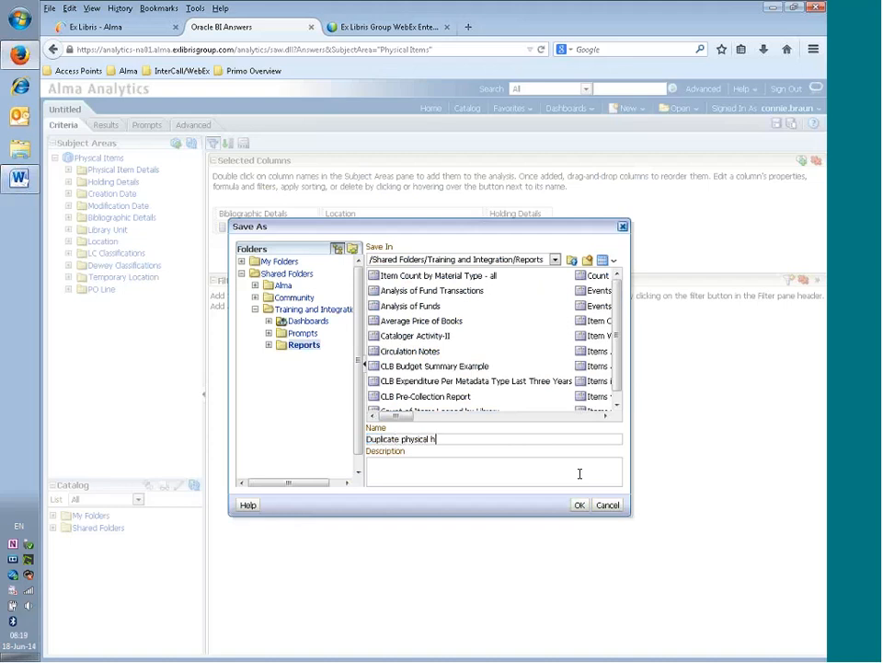
{"action": "type", "text": "oldings by library and loc"}
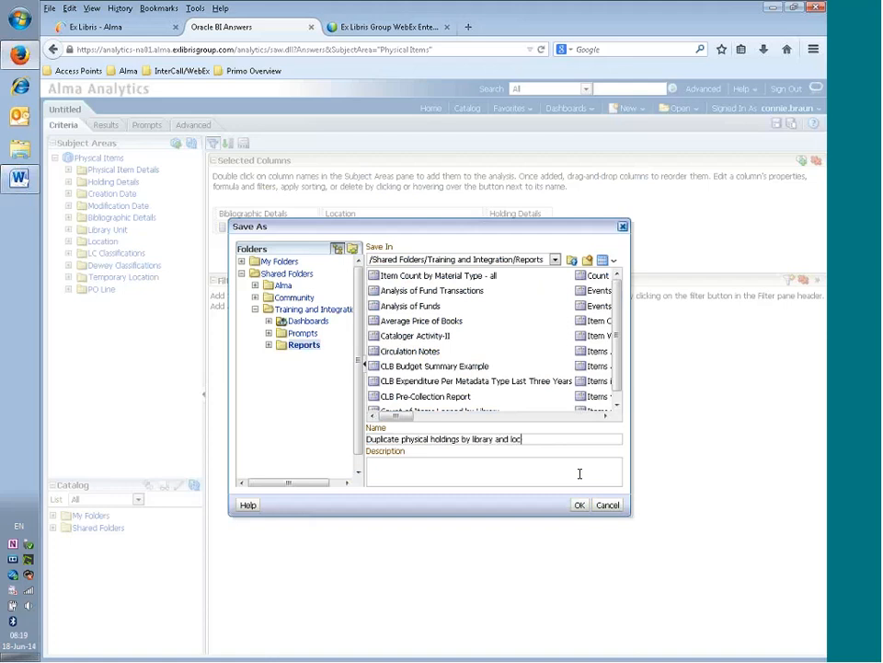
{"action": "type", "text": "ation"}
{"action": "left_click", "coordinate": [579, 473]}
{"action": "type", "text": "uses Subquery - Physical"}
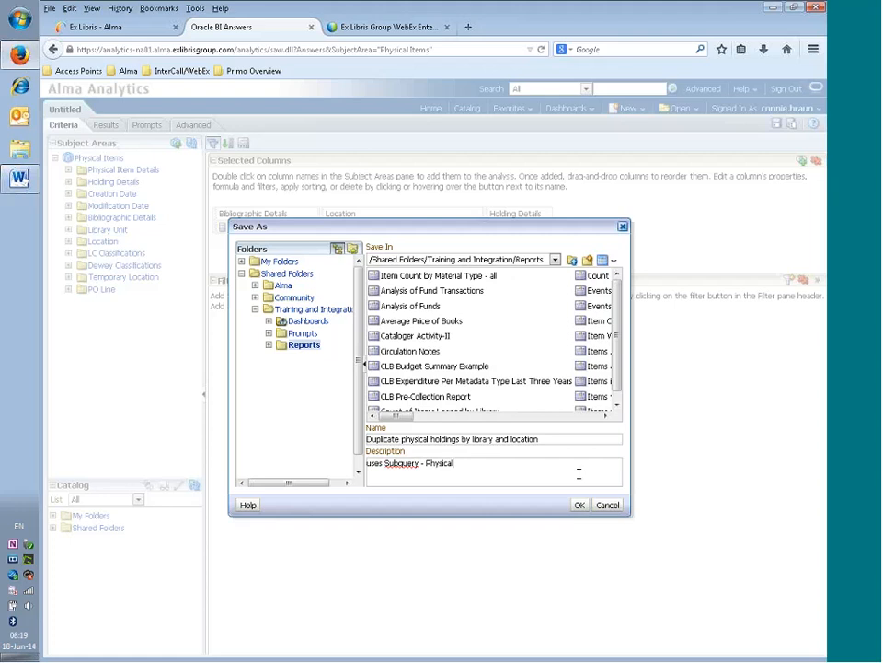
{"action": "type", "text": " items with two or more holdings"}
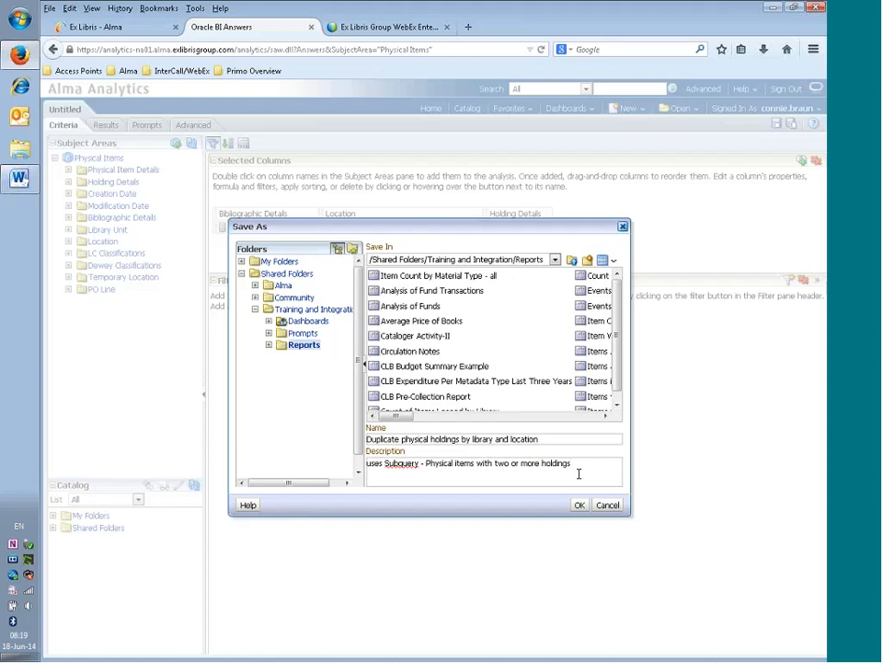
{"action": "left_click", "coordinate": [580, 504]}
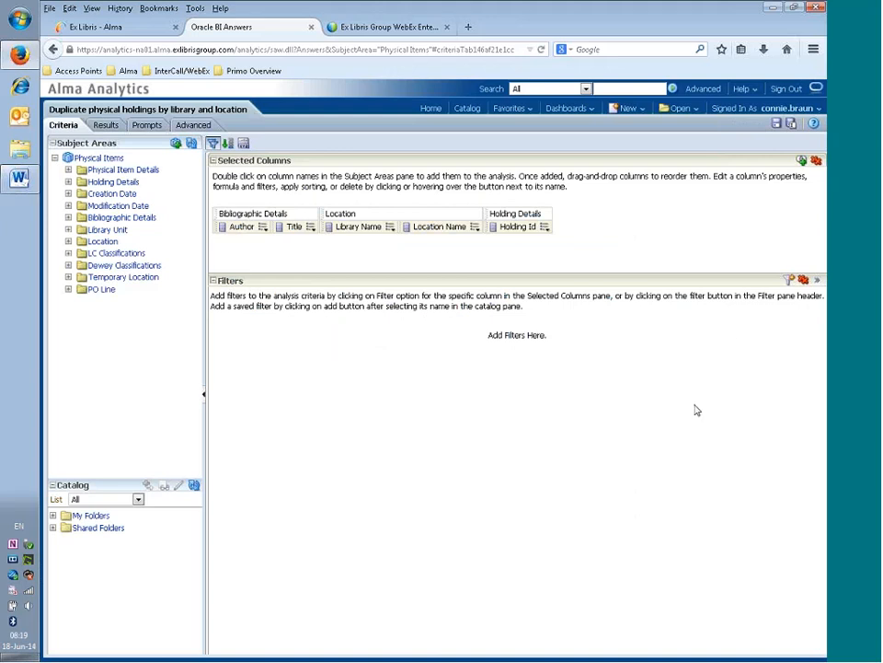
- Start a new filter on the Title column, picked from Bibliographic Details in the full column list
{"action": "left_click", "coordinate": [789, 280]}
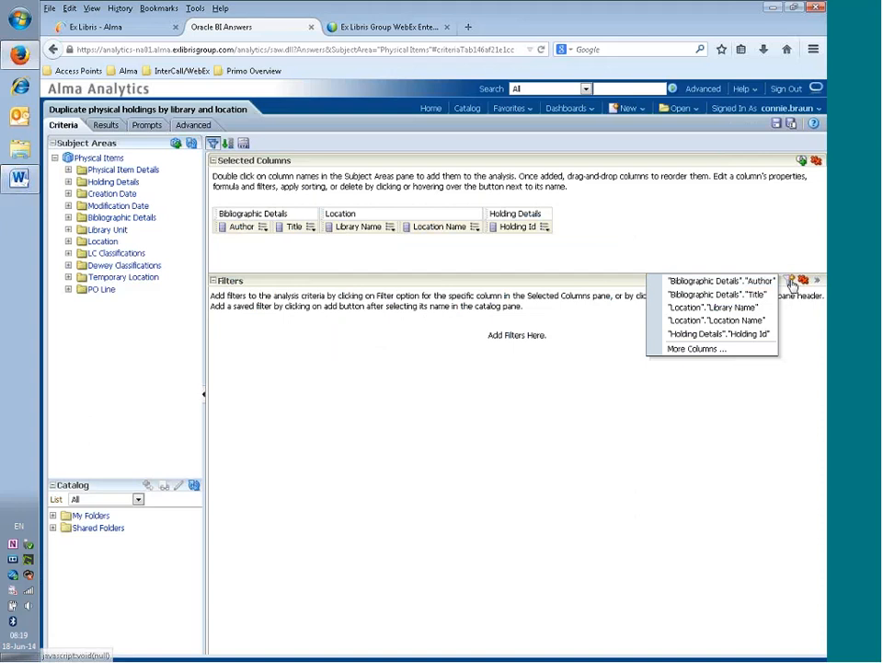
{"action": "left_click", "coordinate": [696, 350]}
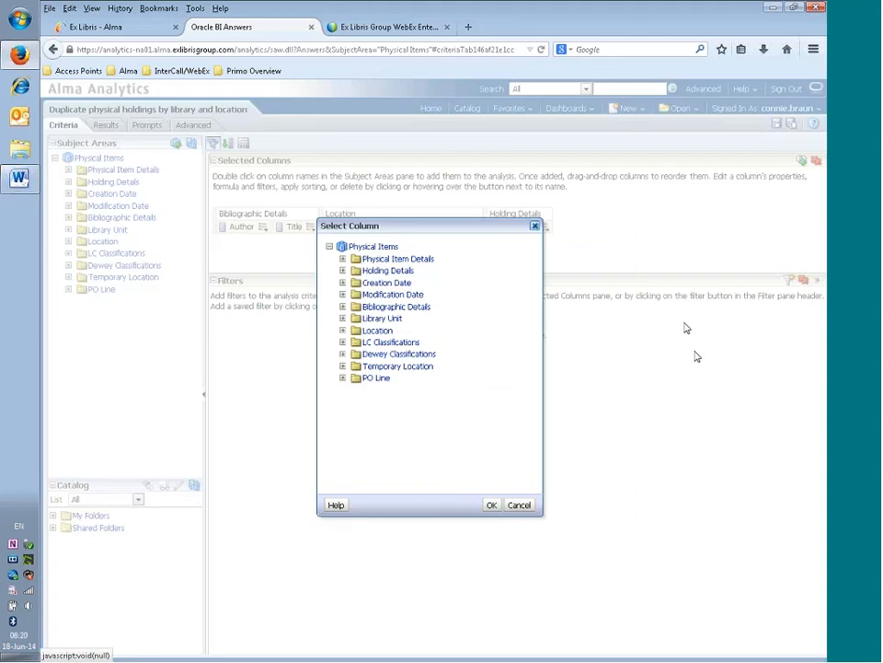
{"action": "left_click", "coordinate": [342, 307]}
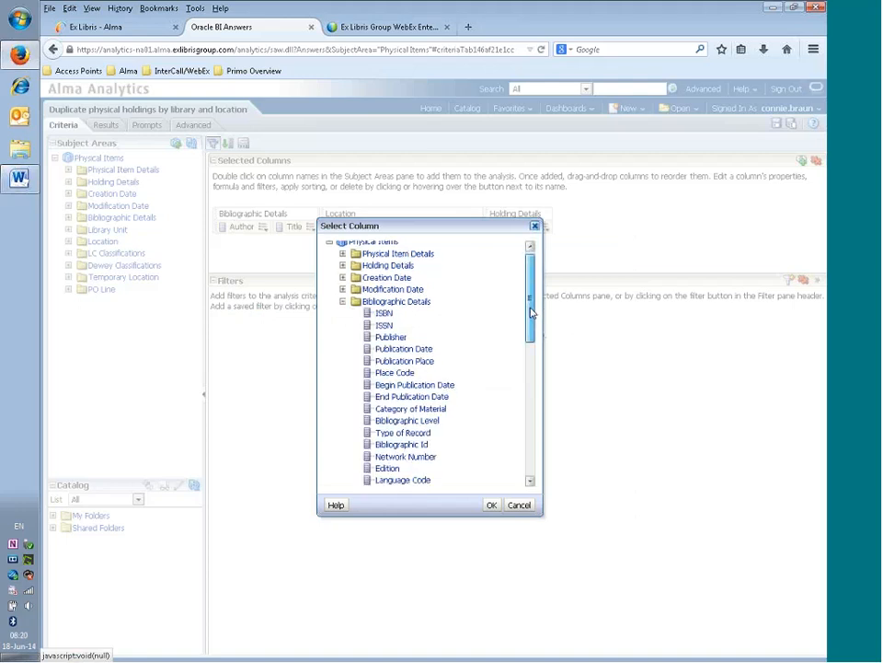
{"action": "left_click_drag", "start_coordinate": [531, 305], "coordinate": [531, 414]}
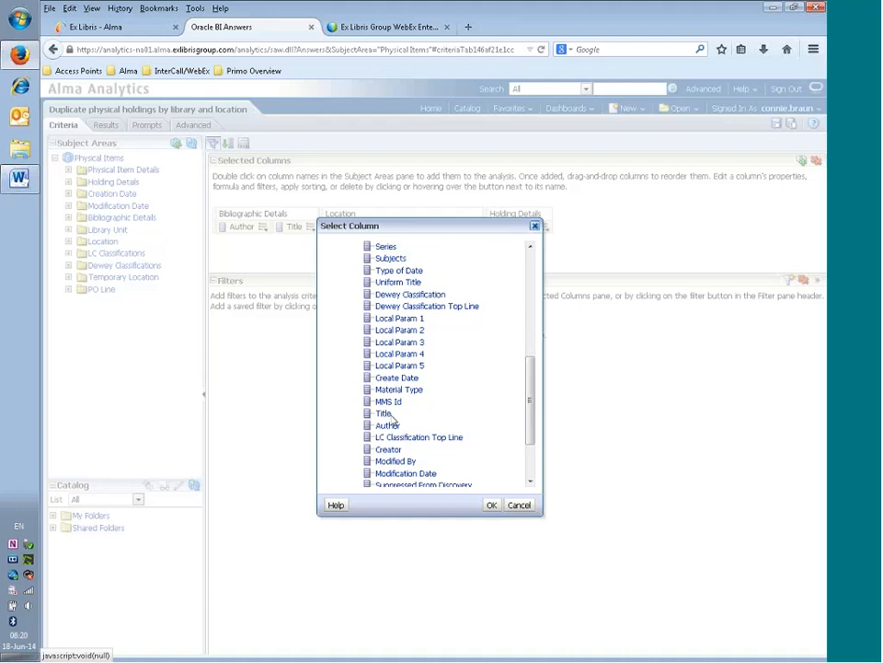
{"action": "left_click", "coordinate": [384, 414]}
{"action": "left_click", "coordinate": [492, 506]}
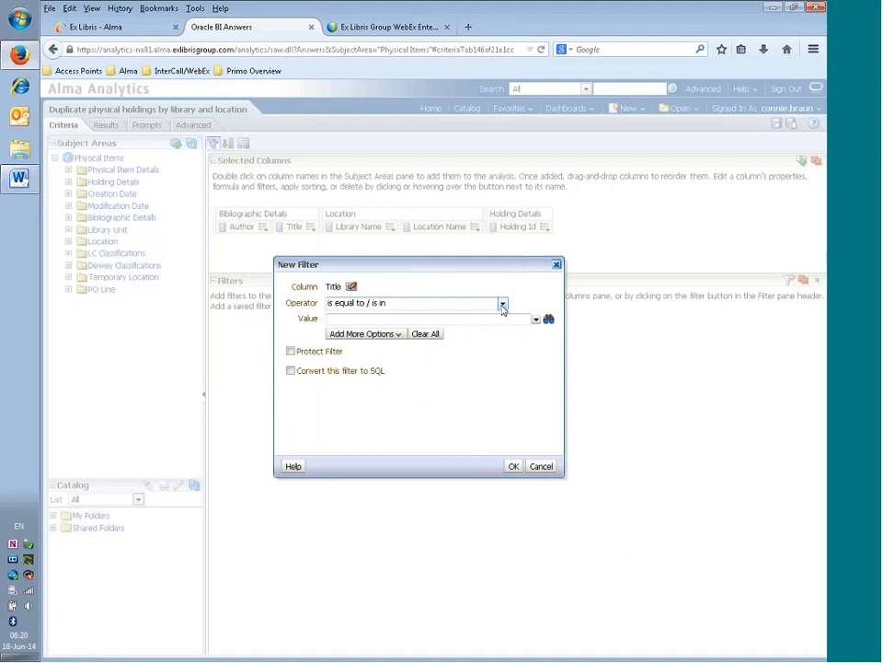
- Set the Title filter's operator to "is based on results of another analysis"
{"action": "left_click", "coordinate": [503, 304]}
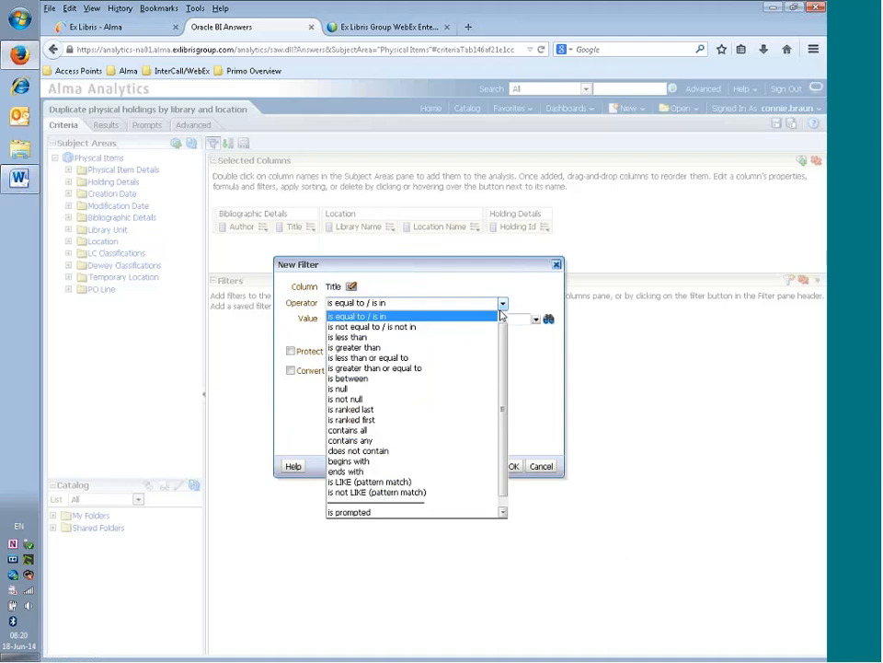
{"action": "scroll", "coordinate": [504, 340], "scroll_direction": "down", "scroll_amount": 1}
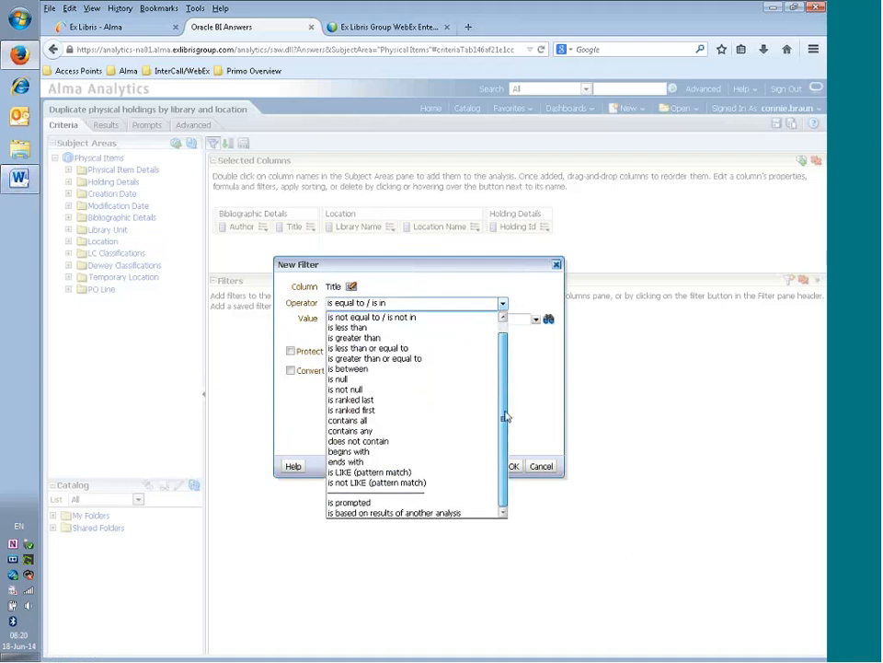
{"action": "left_click", "coordinate": [438, 514]}
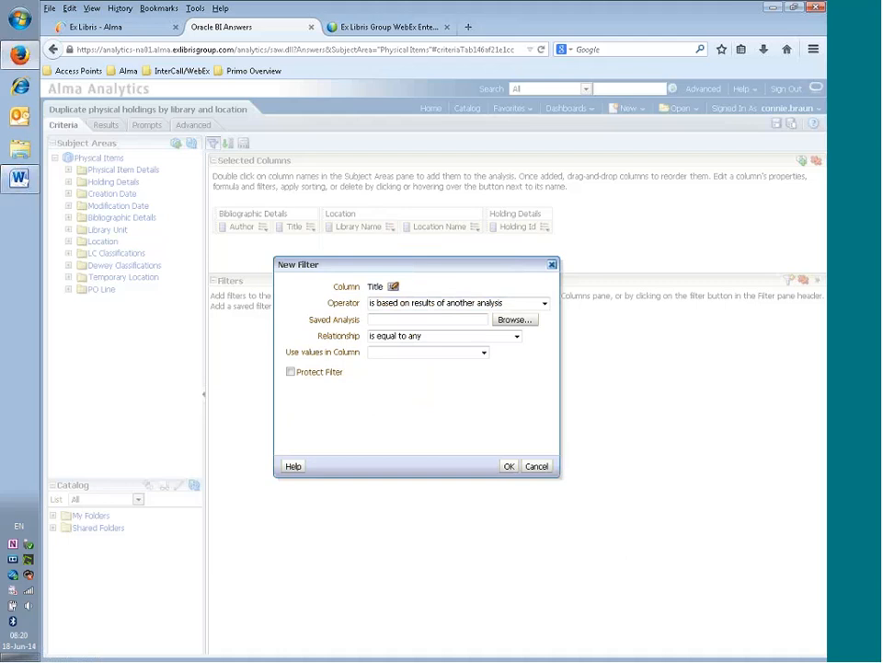
- Base the Title filter on the saved analysis "Subquery - Physical items with two or more holdings", equal to any value in its Title column, and save the report
{"action": "left_click", "coordinate": [511, 320]}
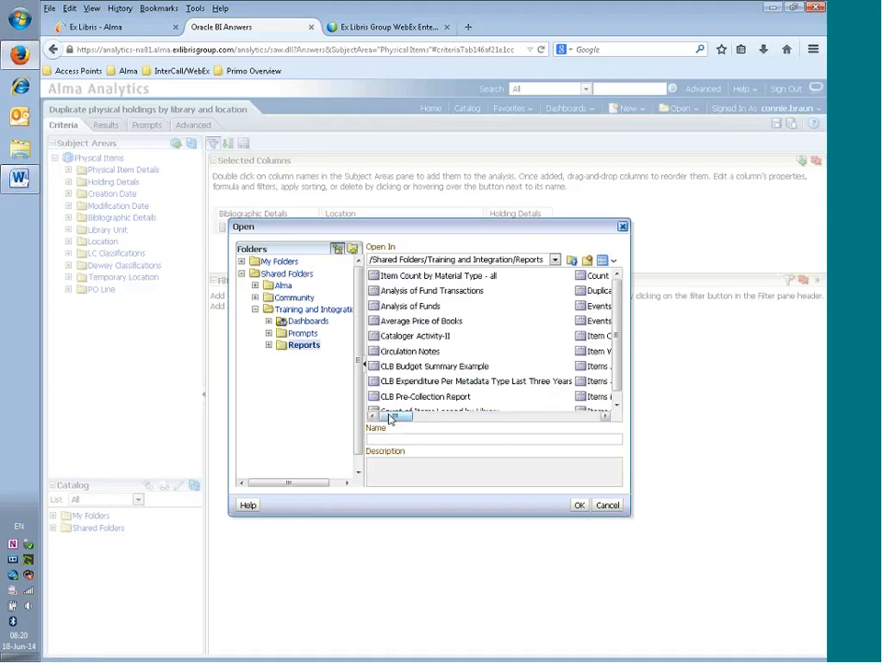
{"action": "left_click_drag", "start_coordinate": [392, 415], "coordinate": [531, 418]}
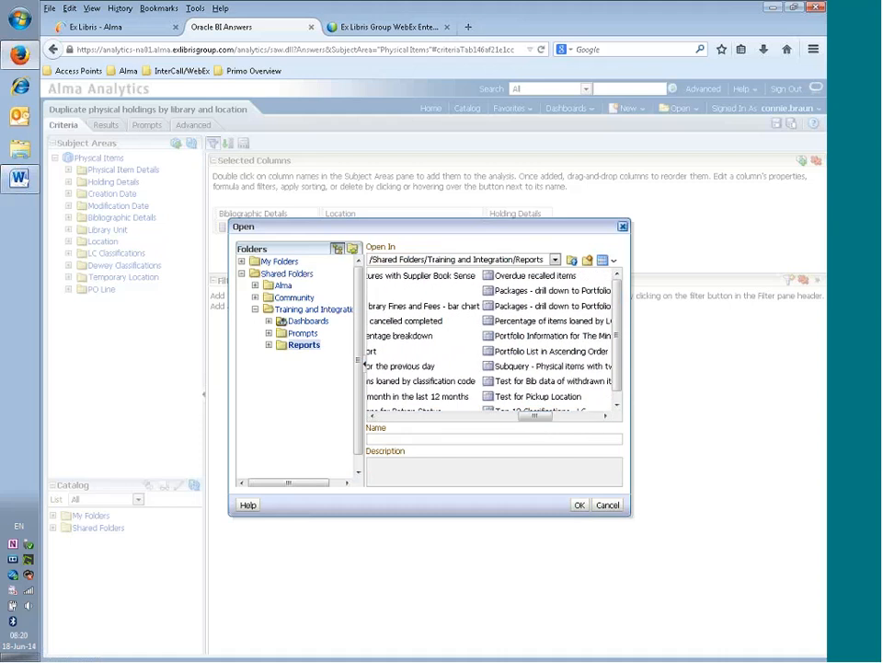
{"action": "left_click", "coordinate": [550, 365]}
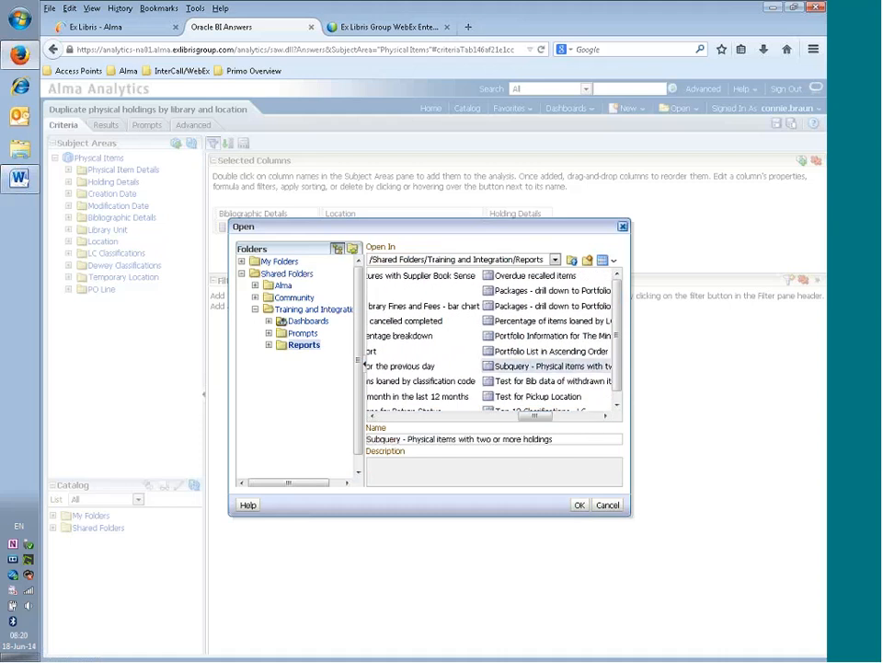
{"action": "left_click", "coordinate": [579, 506]}
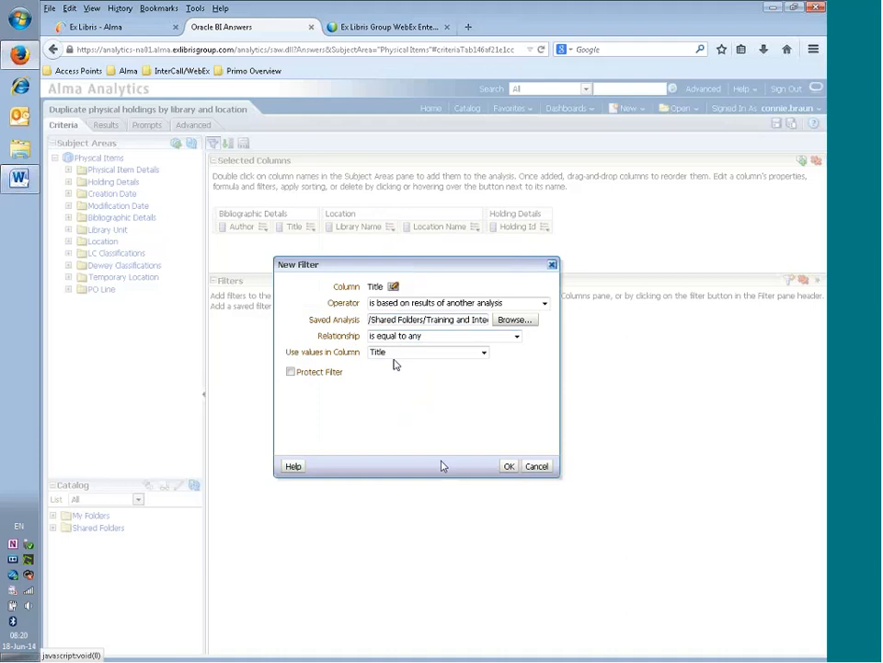
{"action": "left_click", "coordinate": [509, 466]}
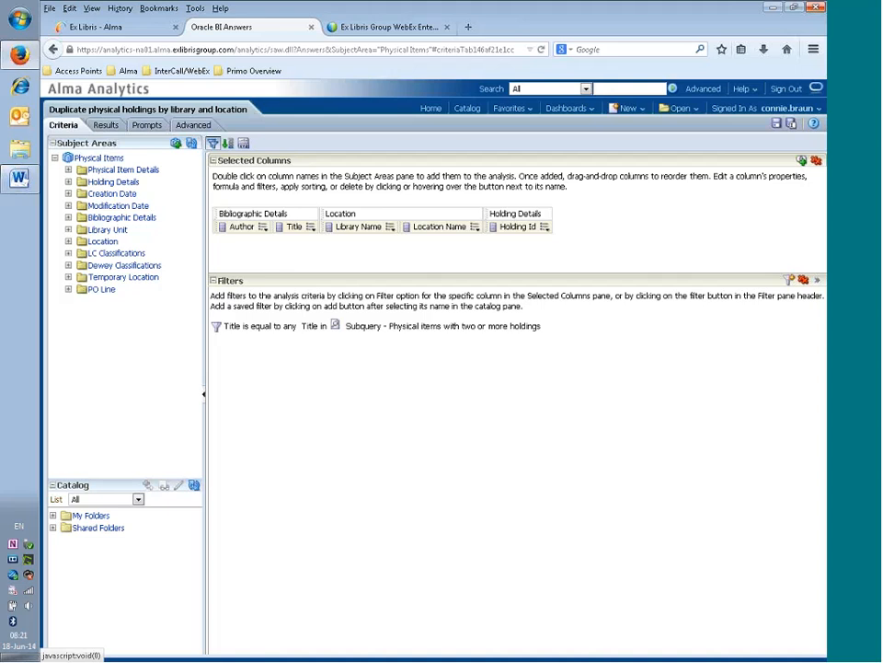
{"action": "left_click", "coordinate": [776, 124]}
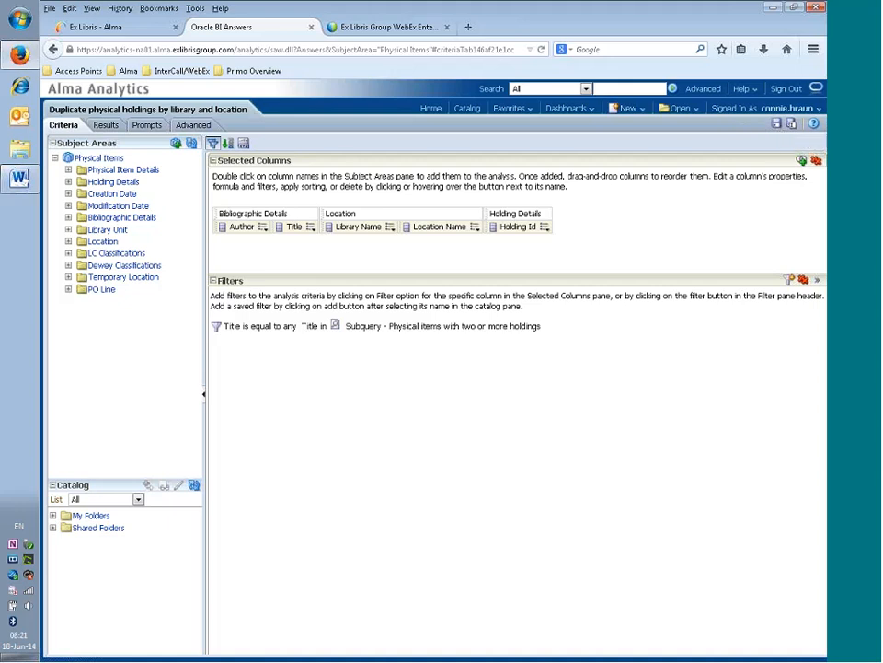
- Display the analysis results and examine the titles with their library names, location names and holding IDs
{"action": "left_click", "coordinate": [107, 128]}
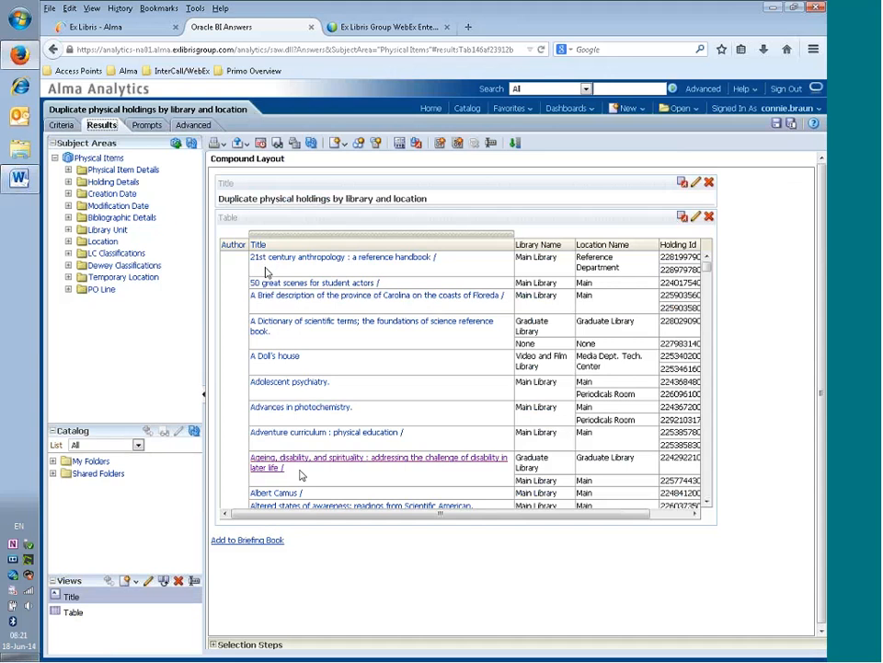
{"action": "scroll", "coordinate": [313, 521], "scroll_direction": "right", "scroll_amount": 3}
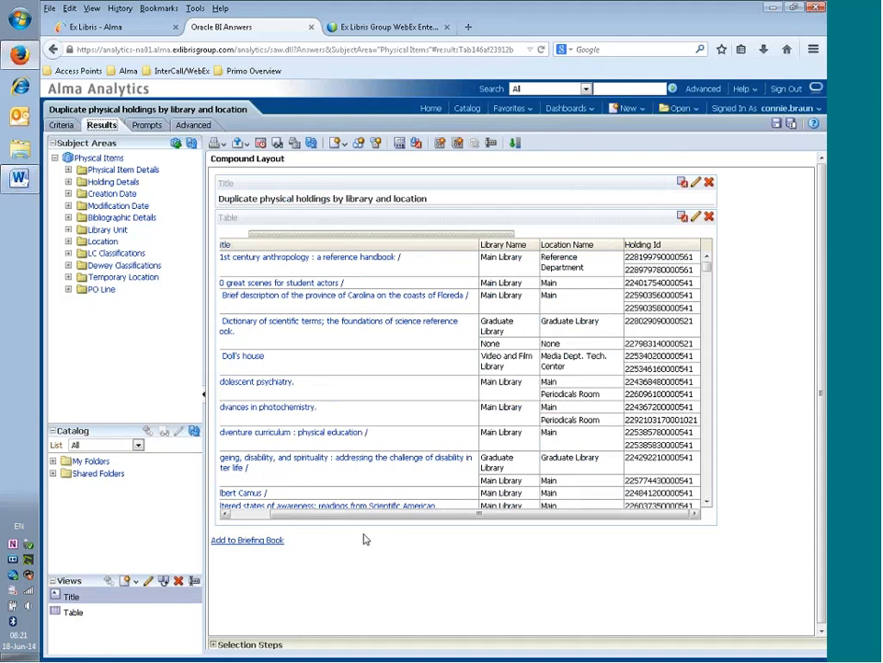
{"action": "scroll", "coordinate": [341, 533], "scroll_direction": "left", "scroll_amount": 3}
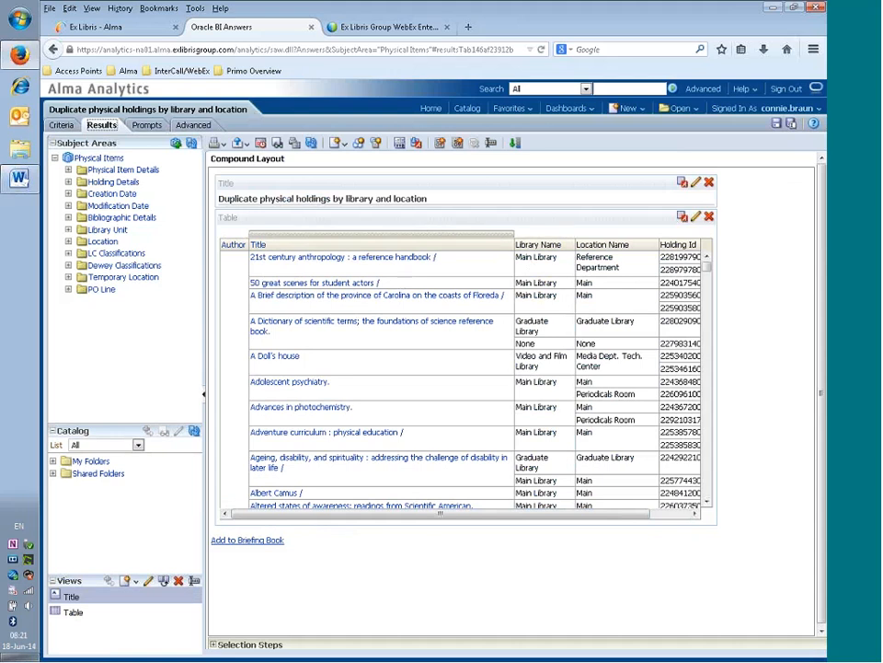
{"action": "left_click_drag", "start_coordinate": [483, 515], "coordinate": [531, 521]}
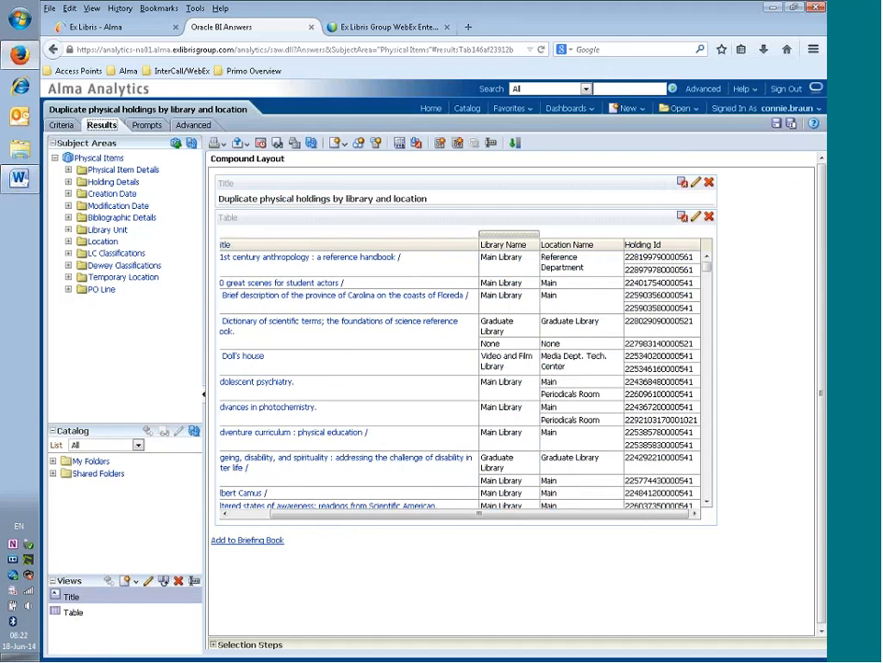
{"action": "scroll", "coordinate": [434, 493], "scroll_direction": "down", "scroll_amount": 5}
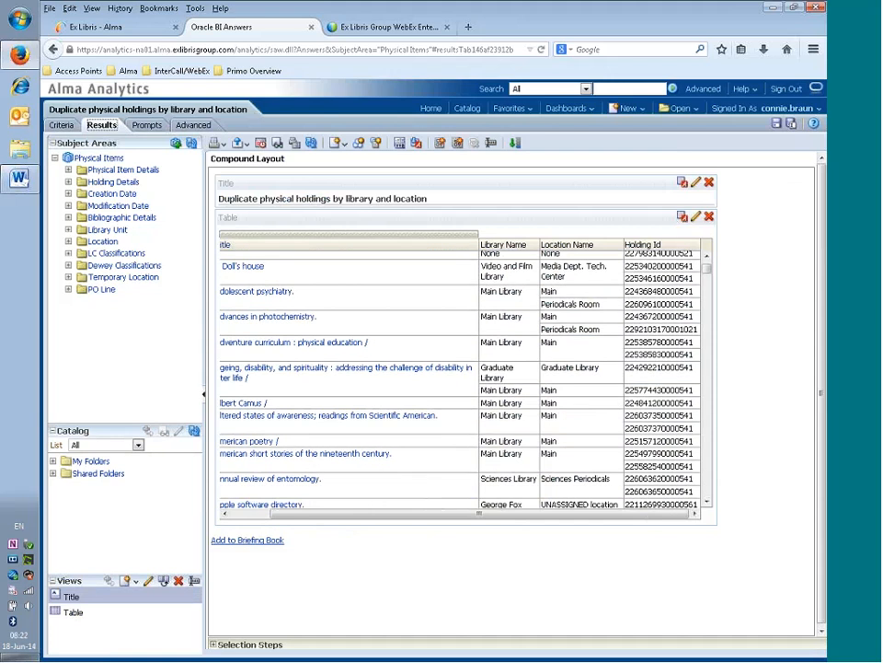
- Sort the Title column of the analysis criteria in ascending order and save the analysis
{"action": "left_click", "coordinate": [62, 126]}
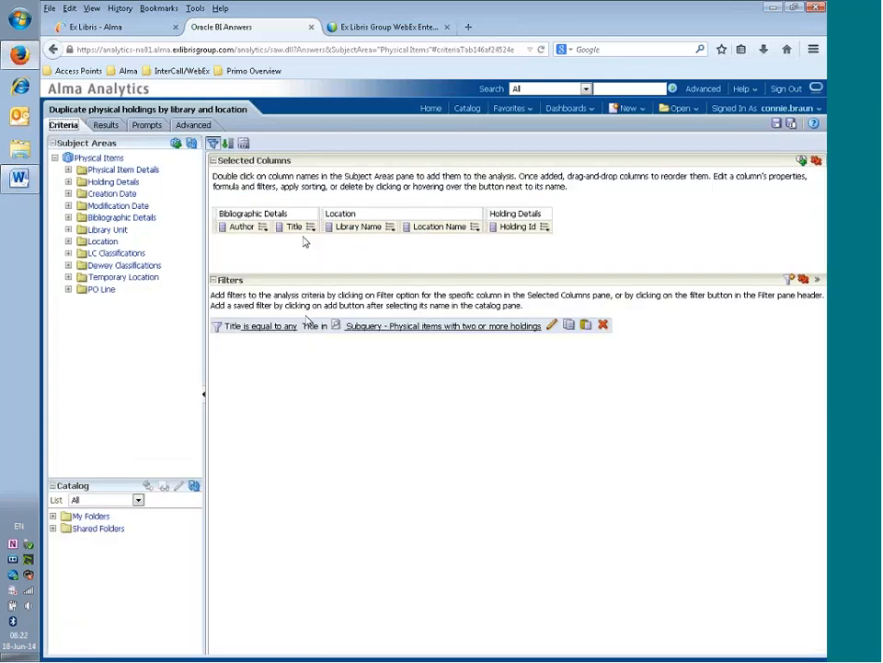
{"action": "left_click", "coordinate": [311, 226]}
{"action": "mouse_move", "coordinate": [329, 241]}
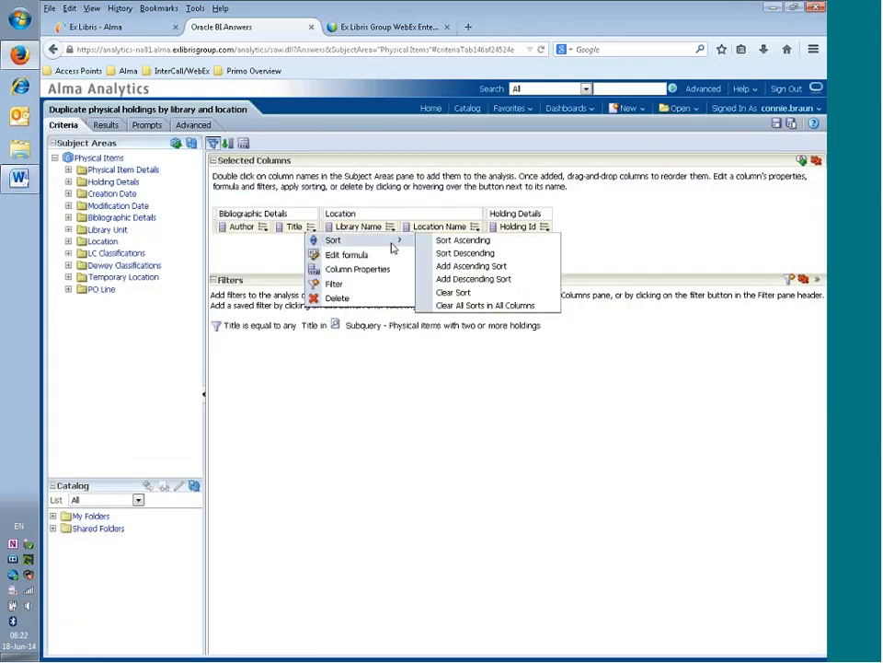
{"action": "left_click", "coordinate": [438, 241]}
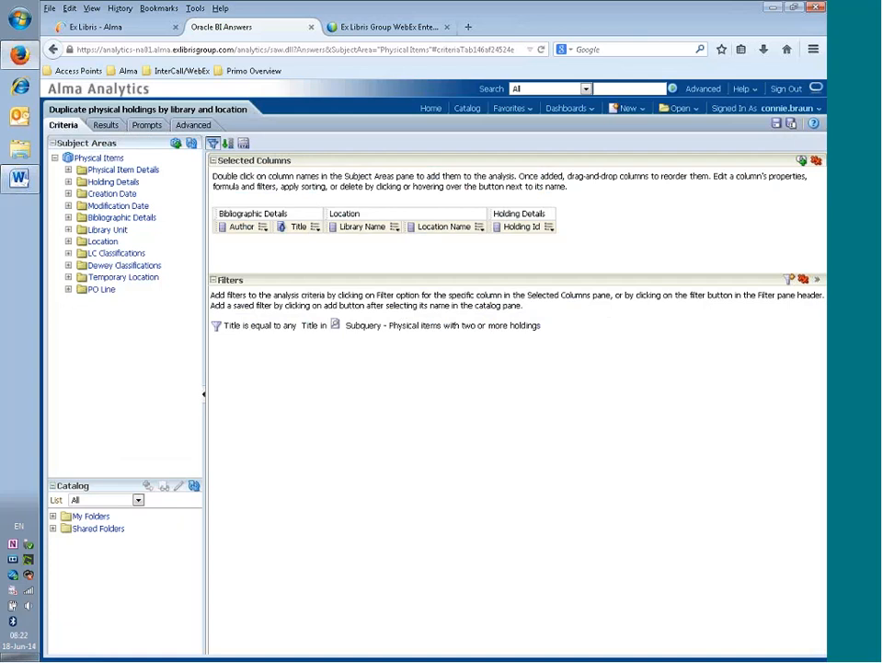
{"action": "left_click", "coordinate": [776, 122]}
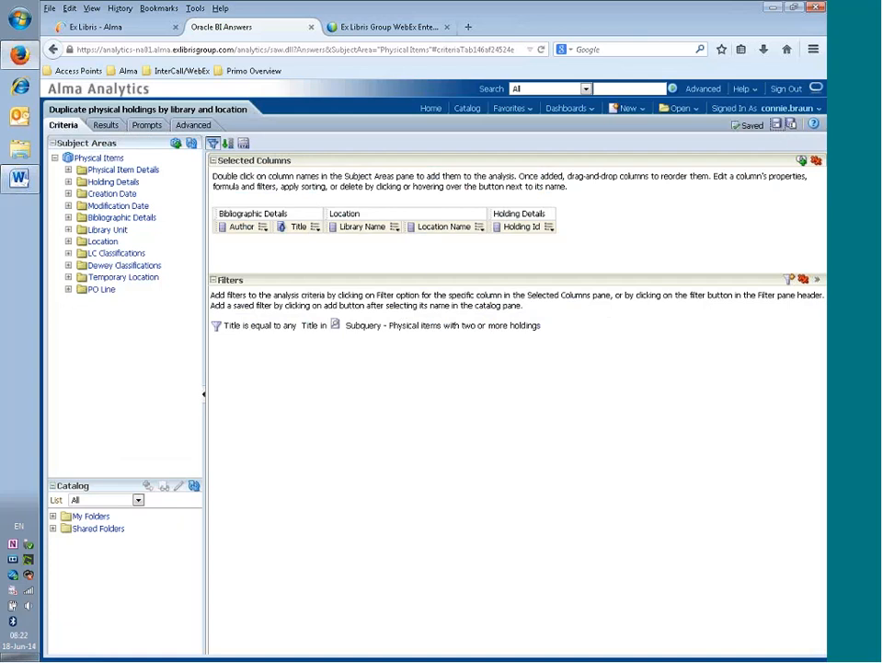
- Display the sorted results and check the library, location and holding ID listed for each title
{"action": "left_click", "coordinate": [101, 124]}
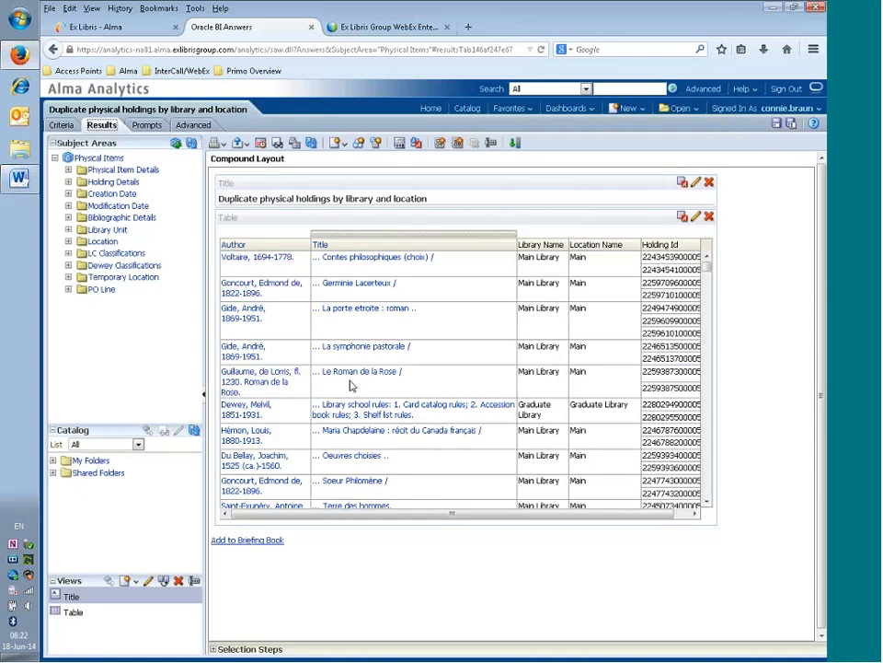
{"action": "left_click_drag", "start_coordinate": [363, 514], "coordinate": [474, 537]}
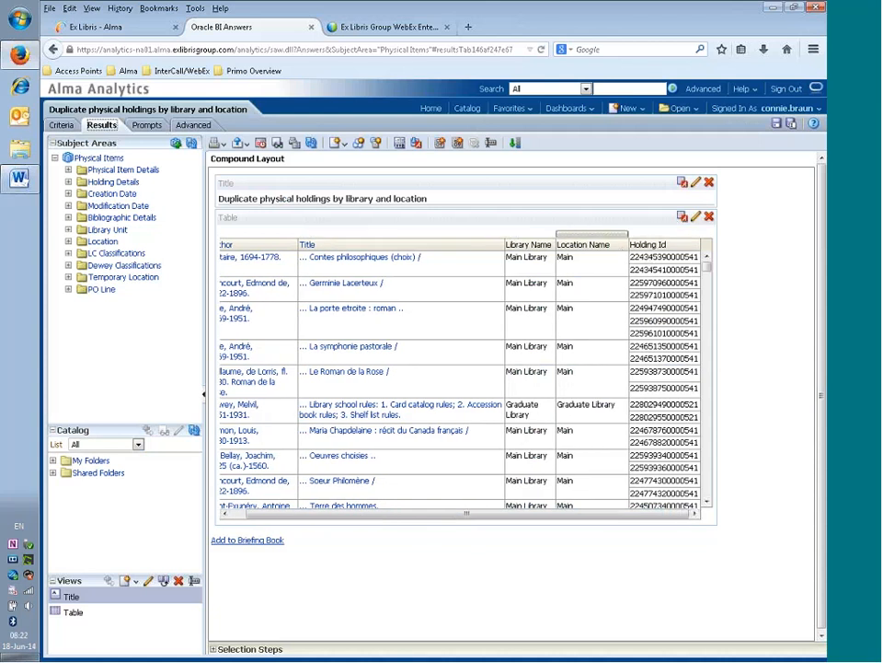
{"action": "scroll", "coordinate": [622, 394], "scroll_direction": "down", "scroll_amount": 3}
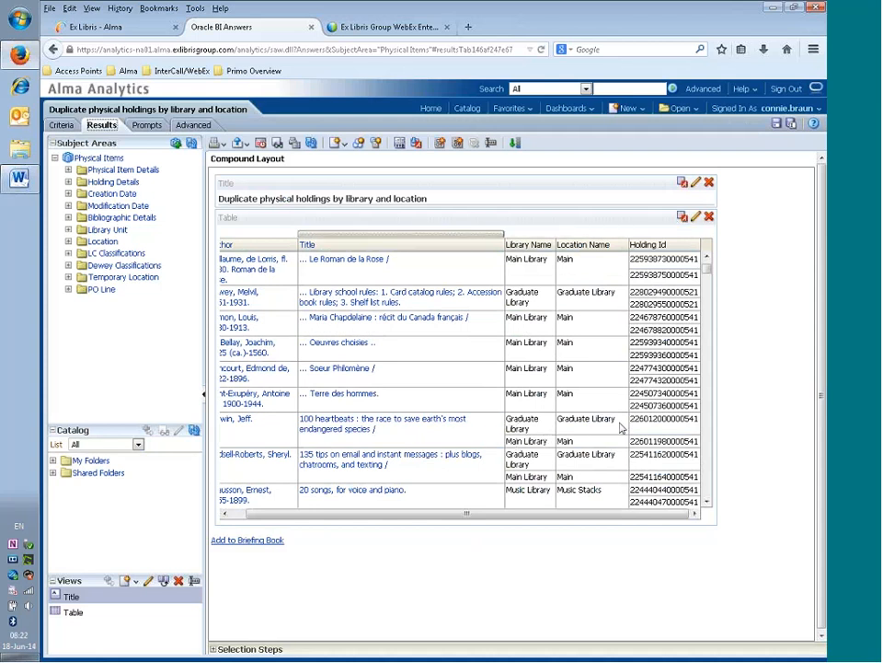
- Search Alma's repository for all titles with the keywords "100 heartbeats" to check its holdings, and return to the Analytics results
{"action": "left_click", "coordinate": [76, 32]}
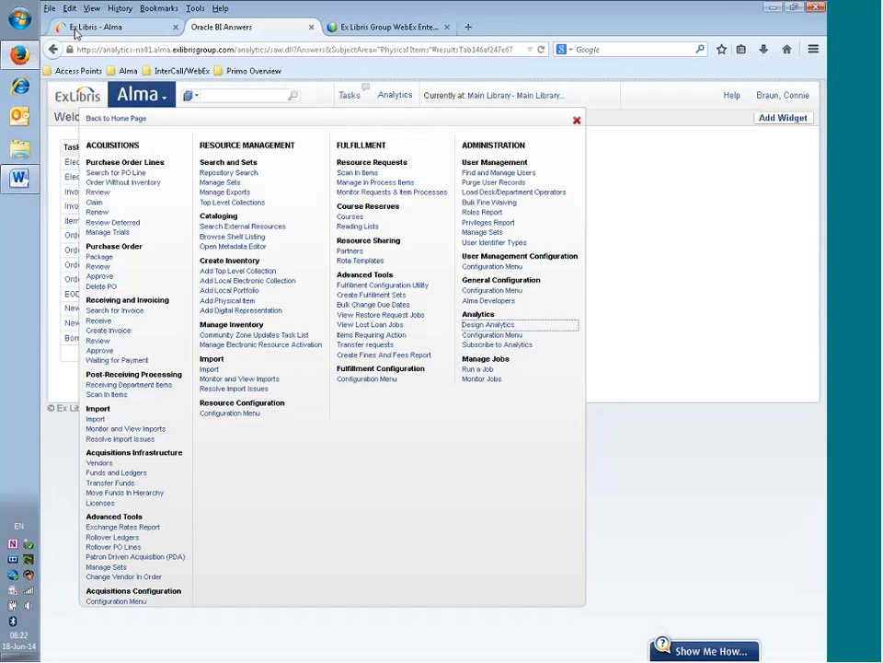
{"action": "left_click", "coordinate": [247, 175]}
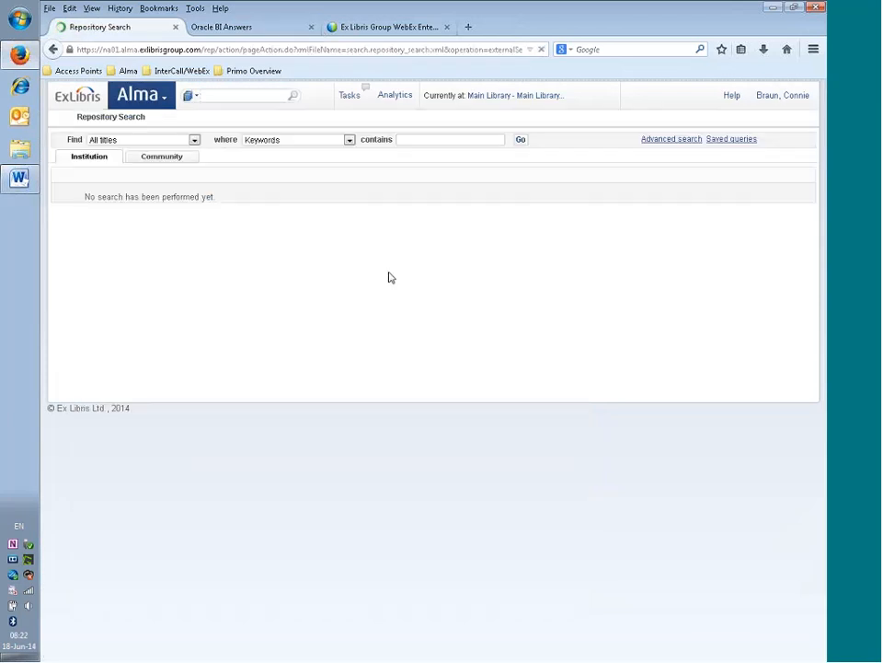
{"action": "type", "text": "100"}
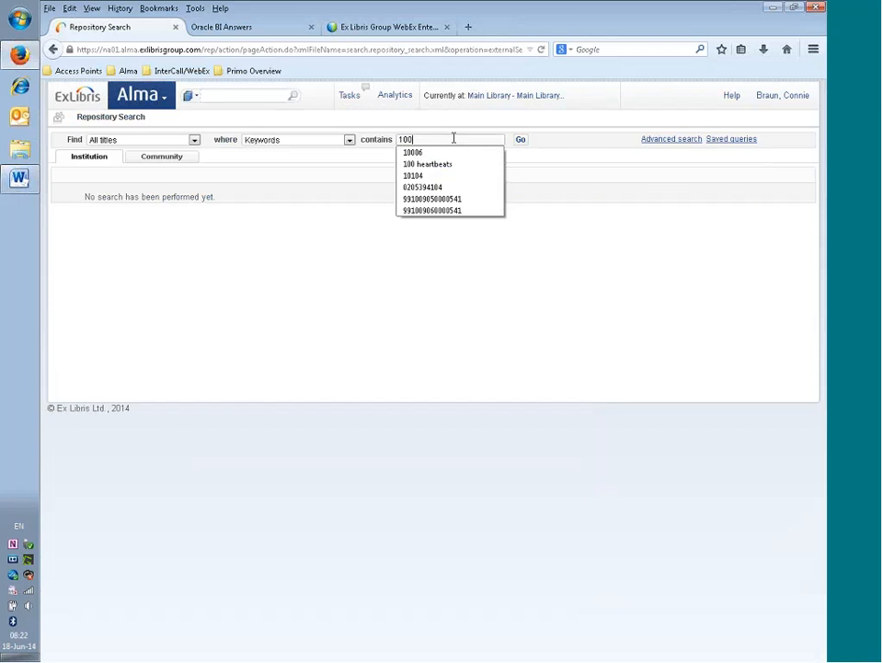
{"action": "type", "text": " heartbe"}
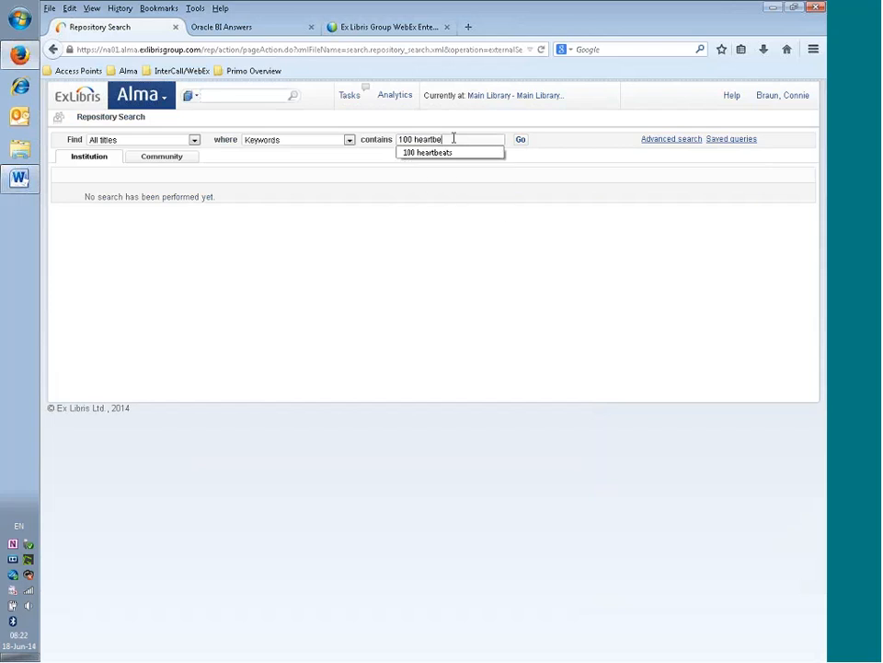
{"action": "type", "text": "ats"}
{"action": "key", "text": "Return"}
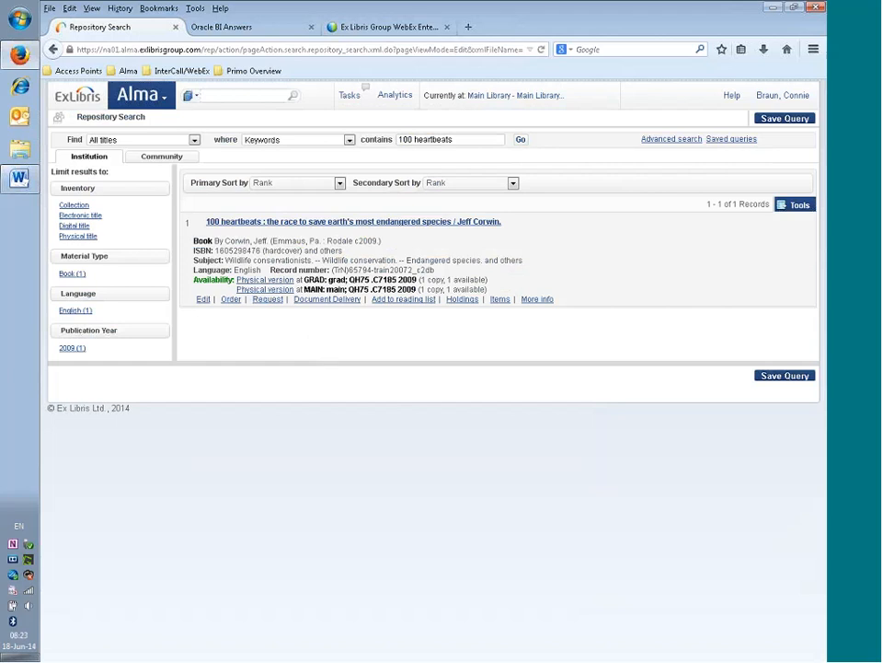
{"action": "left_click", "coordinate": [200, 26]}
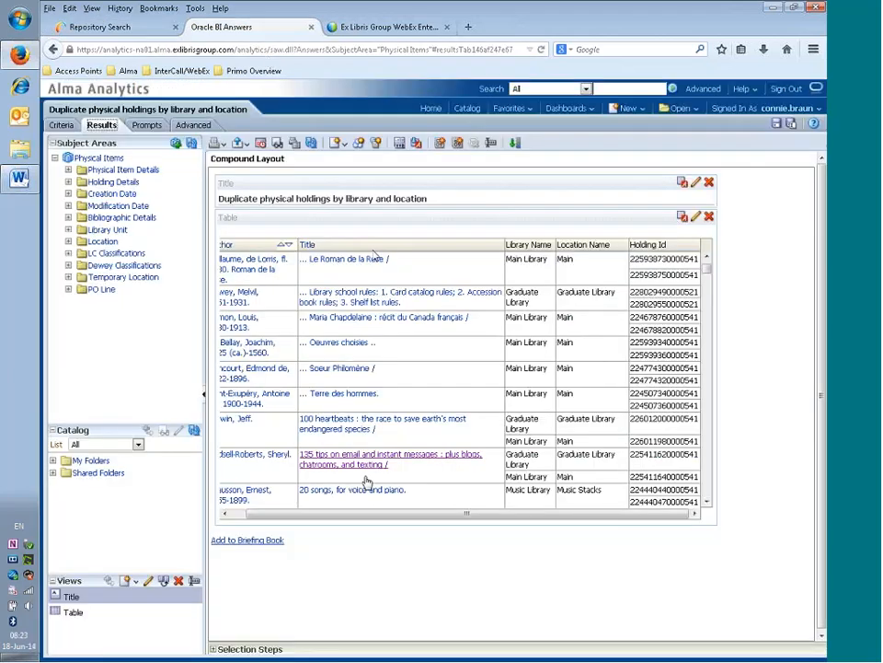